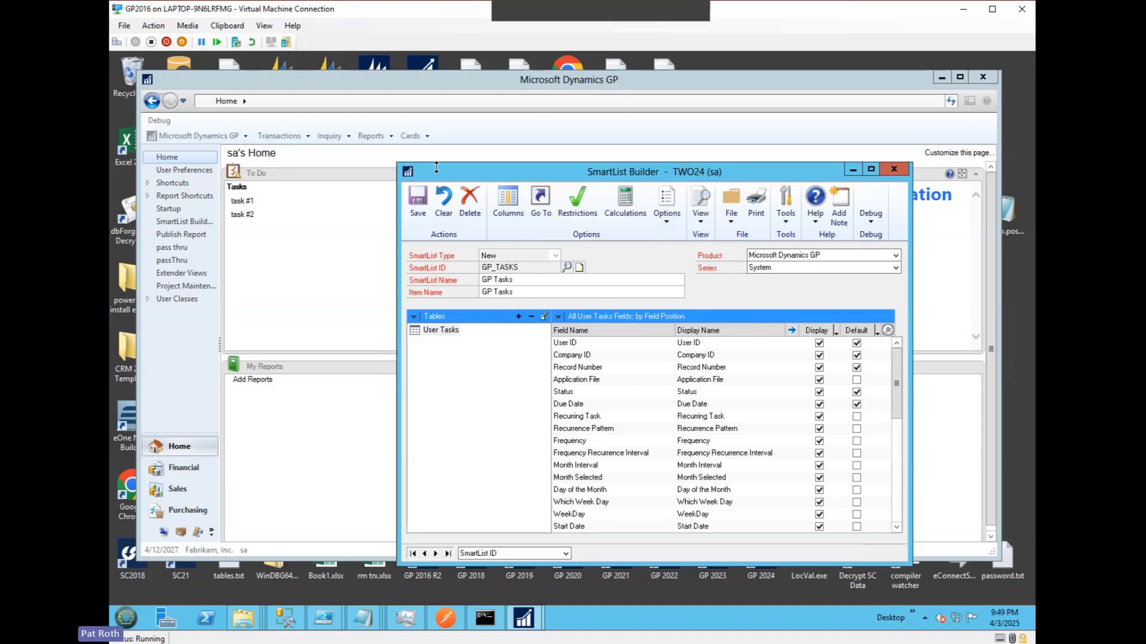
Return to the Dynamics GP home page, open task #1 from the To Do list, view it and close it
{"action": "left_click", "coordinate": [324, 254]}
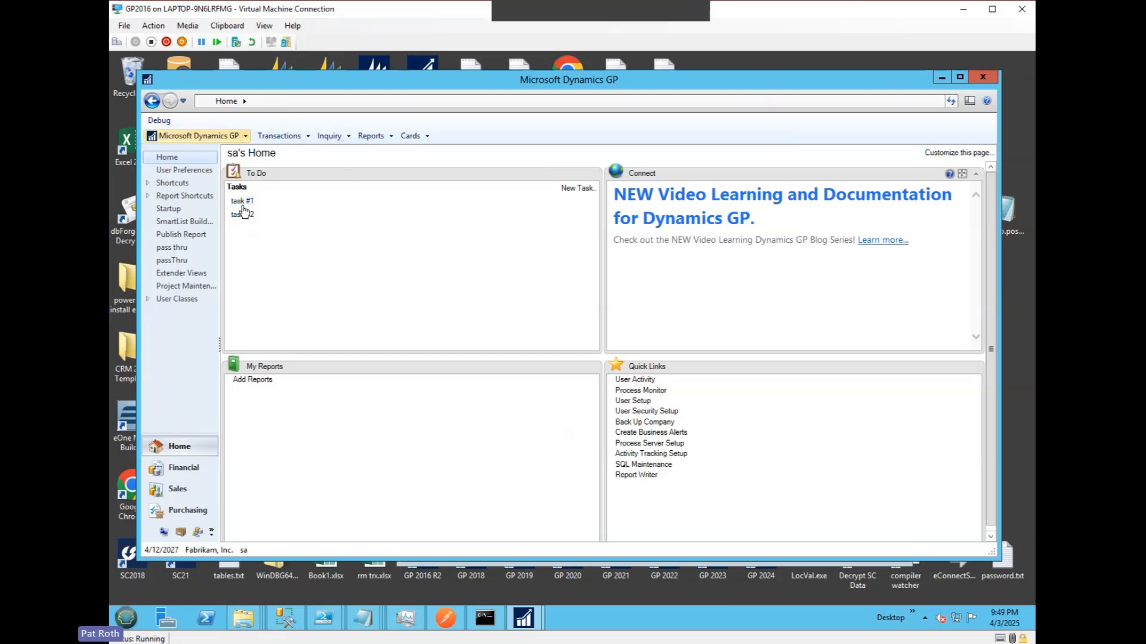
{"action": "left_click", "coordinate": [248, 203]}
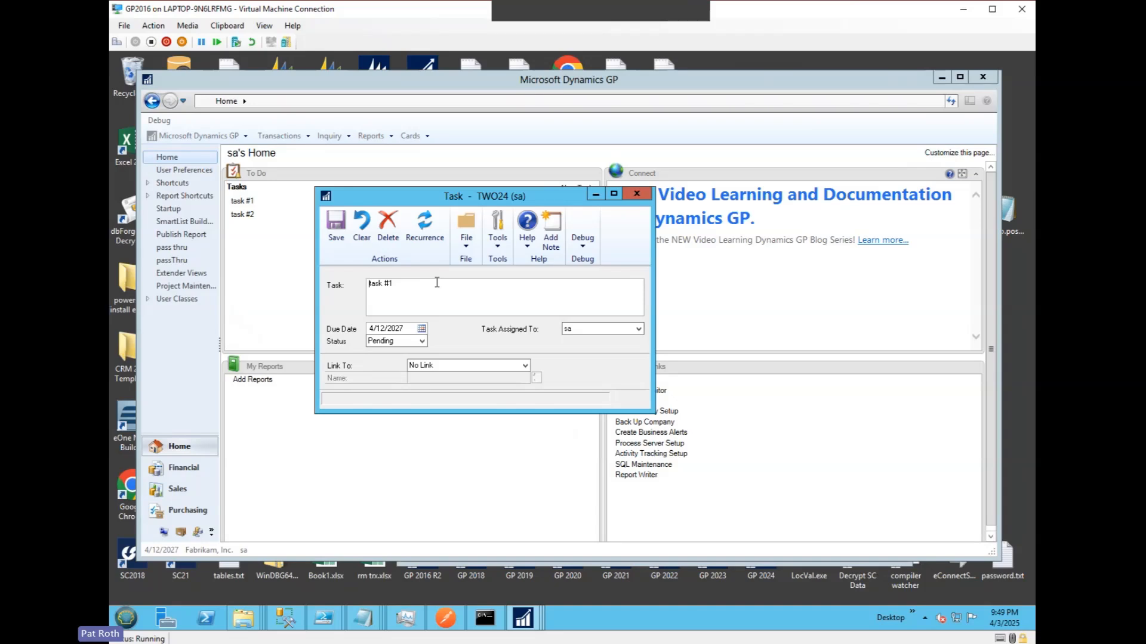
{"action": "left_click", "coordinate": [636, 195]}
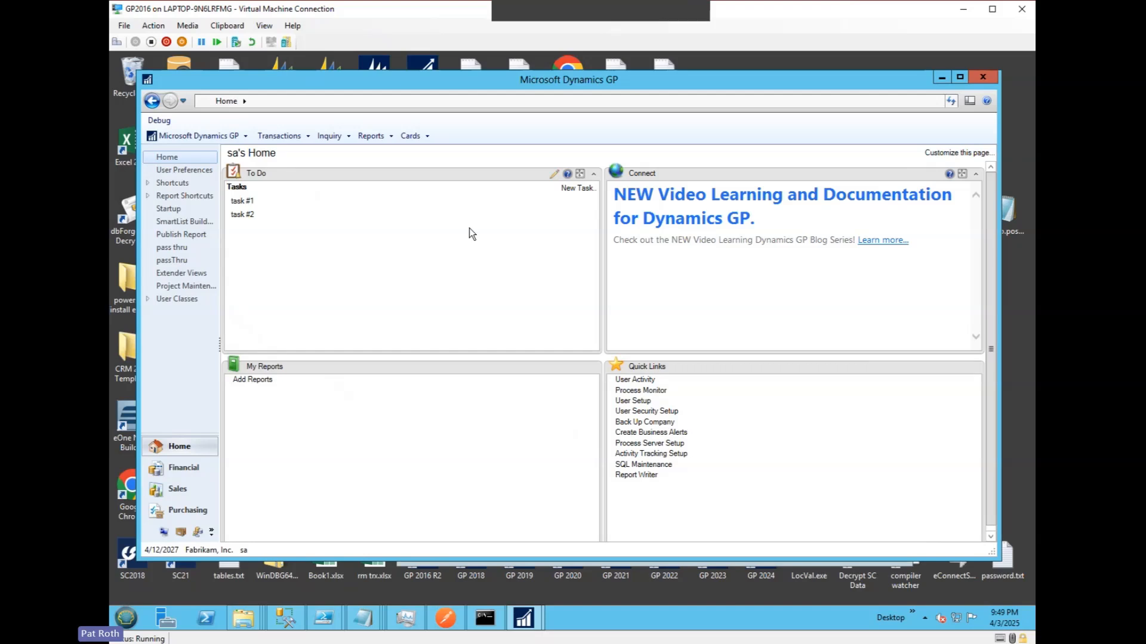
Open the Sales Customer Maintenance card to view its fields, clear it and close it
{"action": "left_click", "coordinate": [414, 137]}
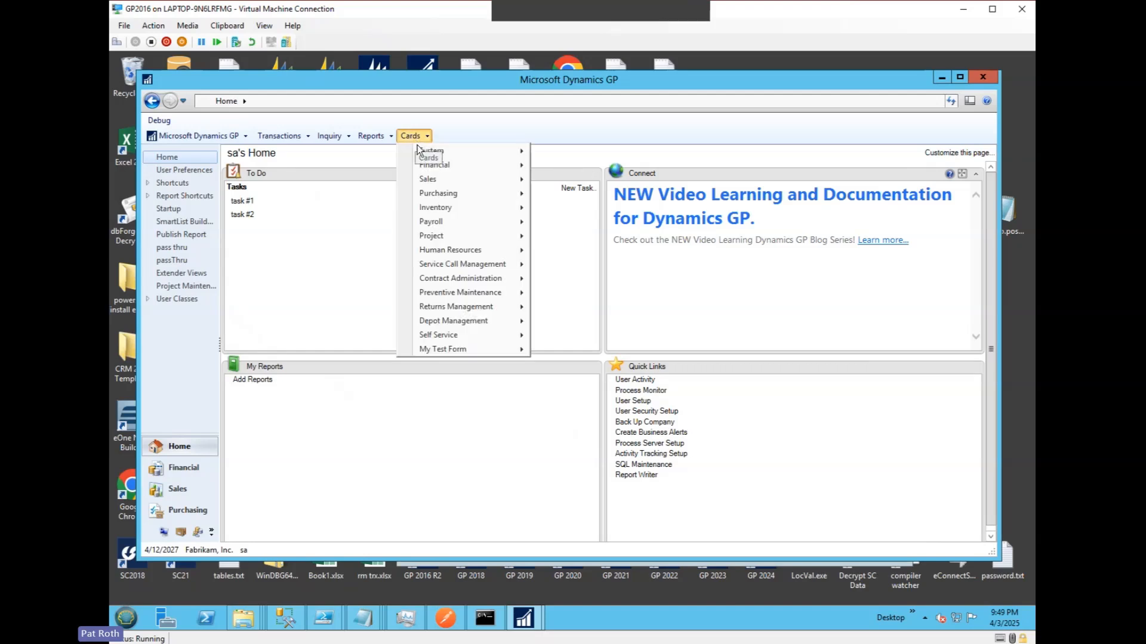
{"action": "mouse_move", "coordinate": [426, 175]}
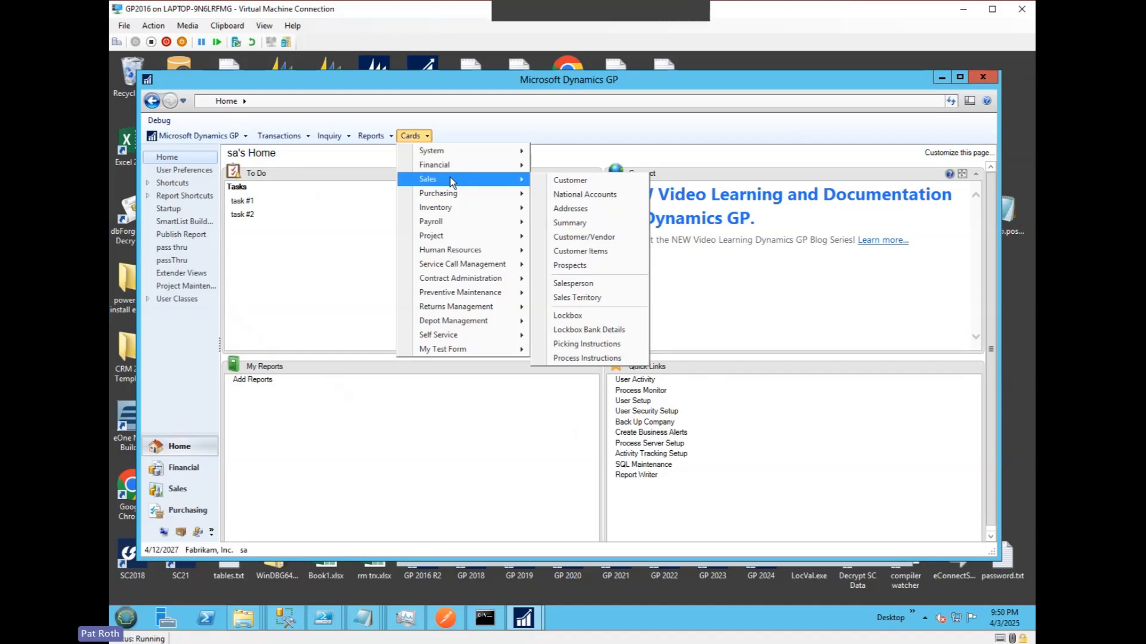
{"action": "left_click", "coordinate": [593, 180]}
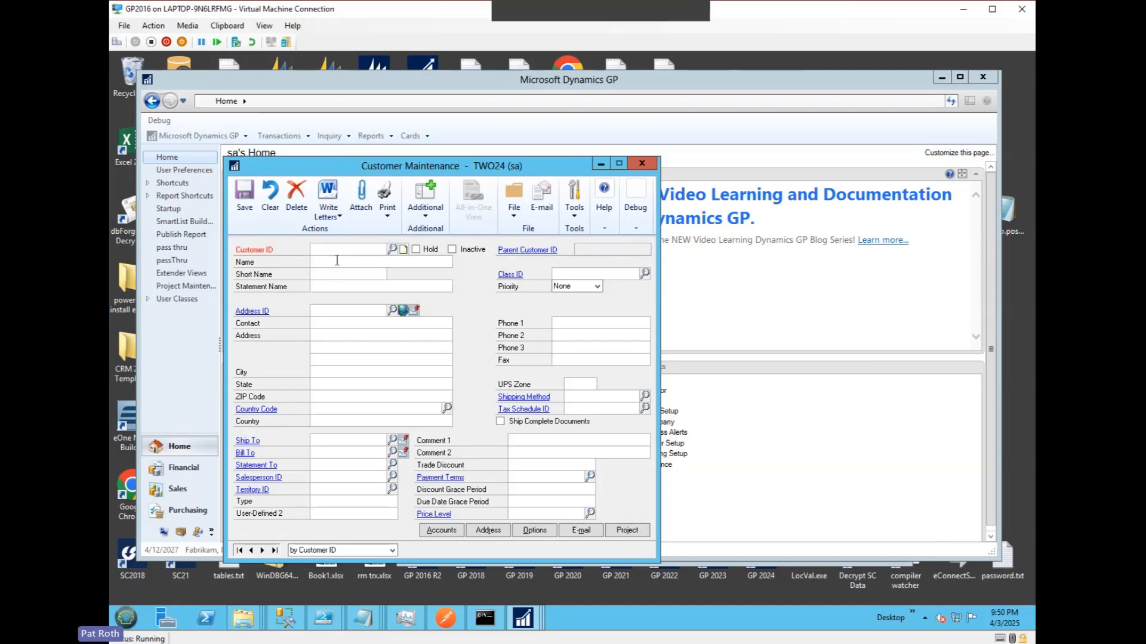
{"action": "left_click", "coordinate": [271, 201]}
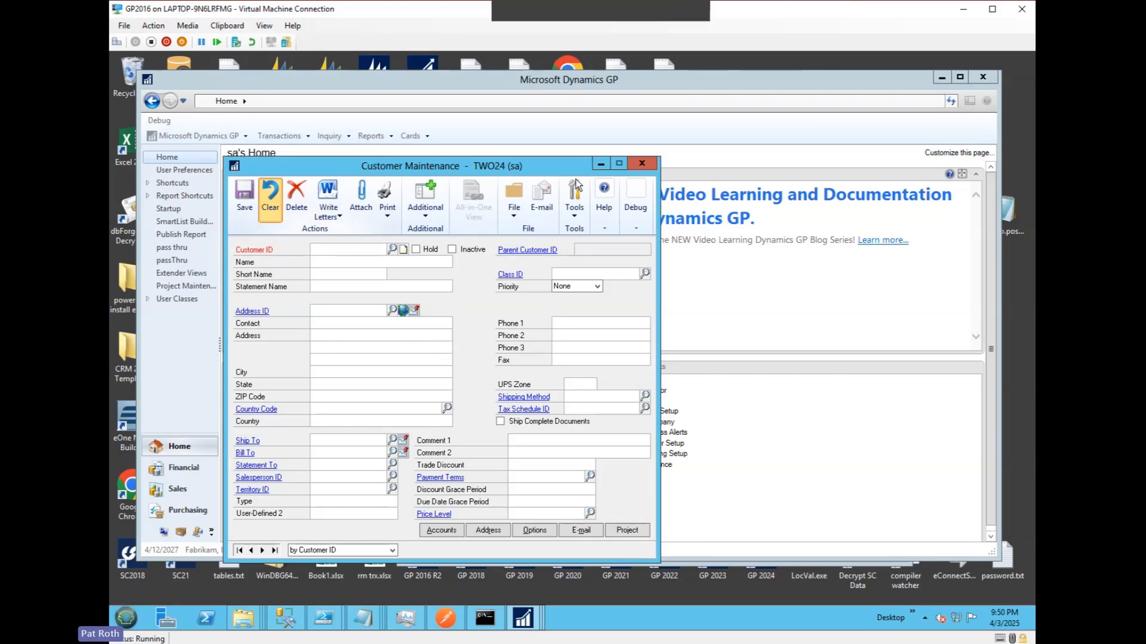
{"action": "left_click", "coordinate": [642, 165]}
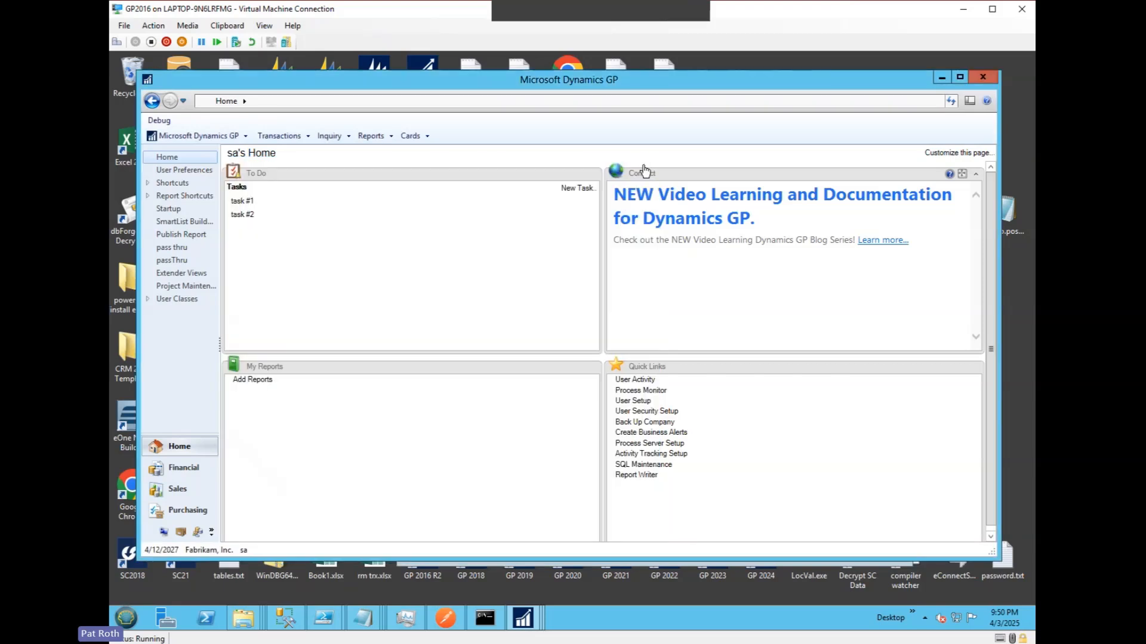
Reopen task #1 from the To Do list to view it and close its window
{"action": "left_click", "coordinate": [249, 202]}
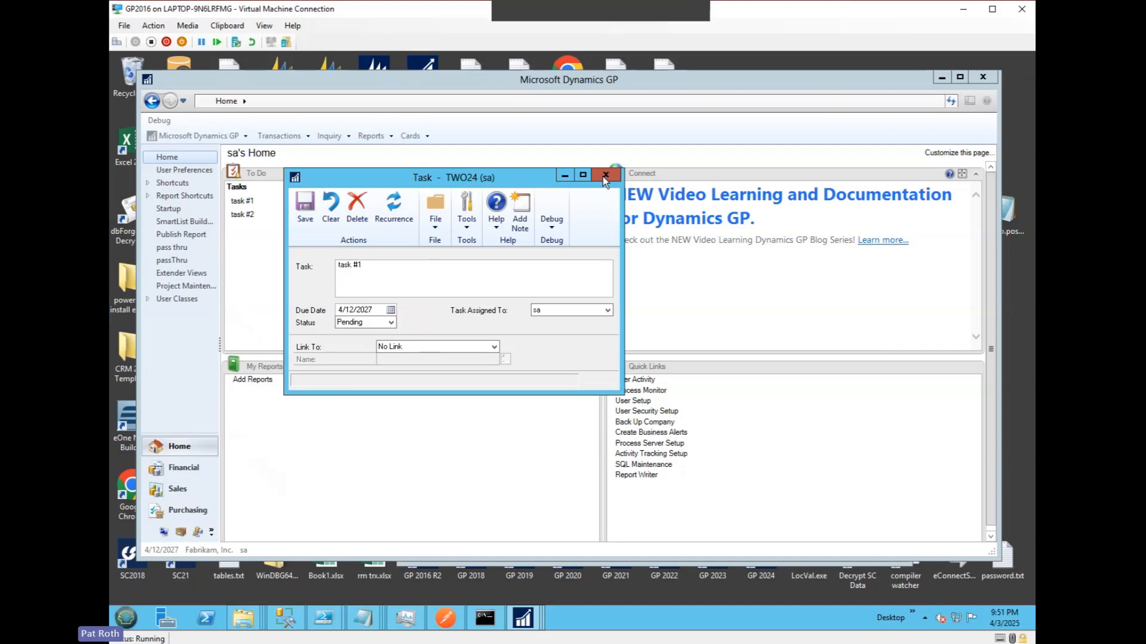
{"action": "left_click", "coordinate": [604, 176]}
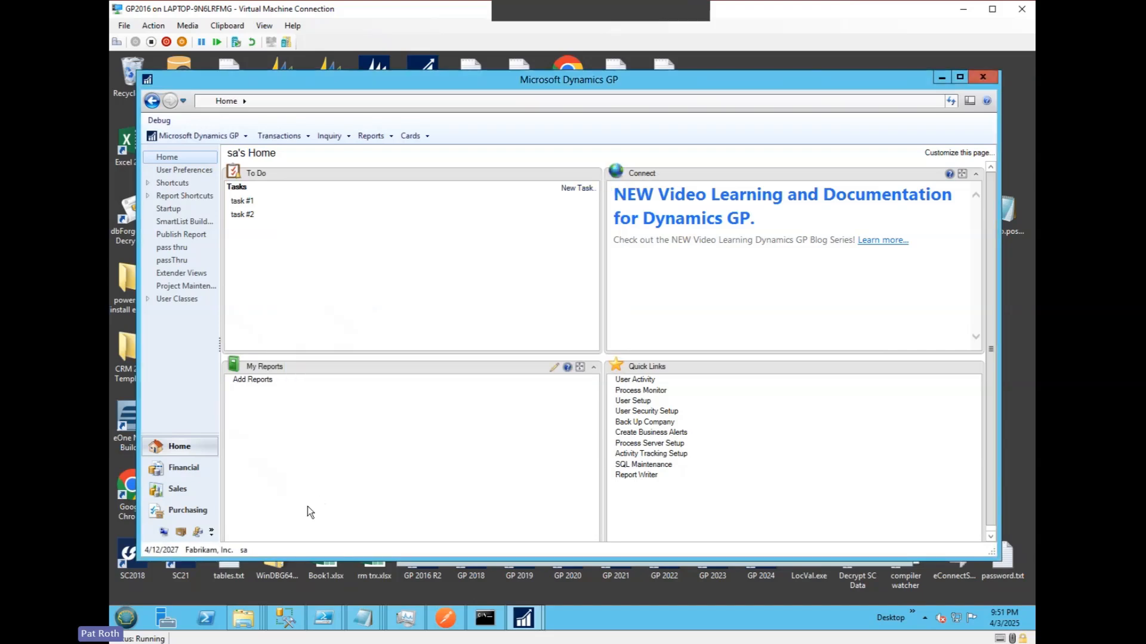
Open Dex.ini from the GP Data folder, check the ScriptDebugger=TRUE line, and close the file and folder
{"action": "left_click", "coordinate": [356, 619]}
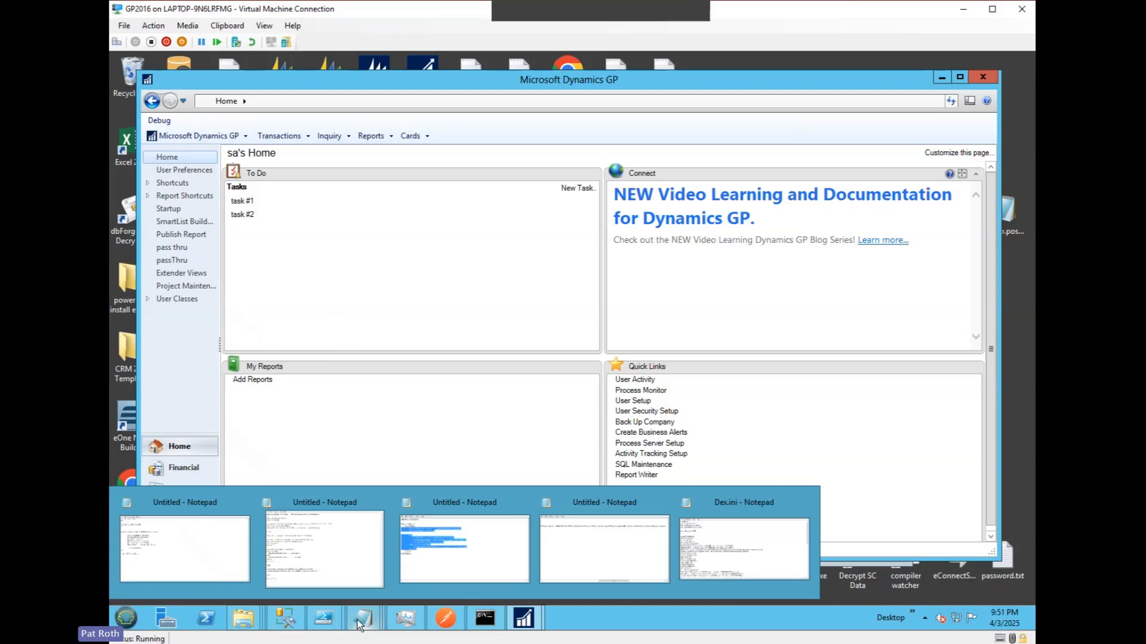
{"action": "left_click", "coordinate": [243, 618]}
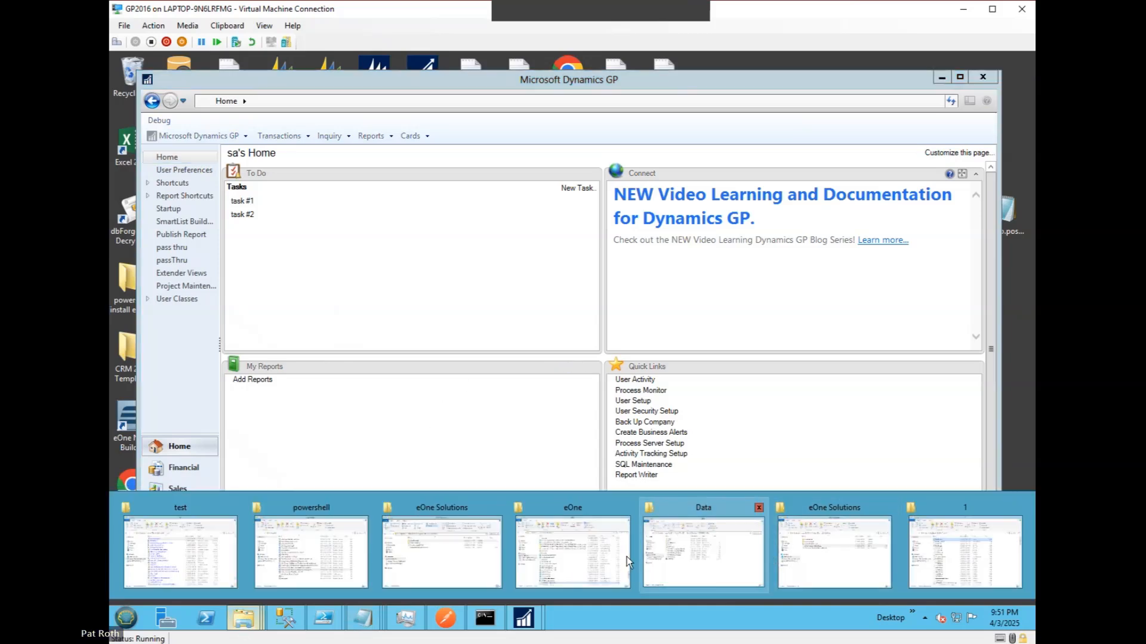
{"action": "left_click", "coordinate": [692, 563]}
{"action": "double_click", "coordinate": [320, 293]}
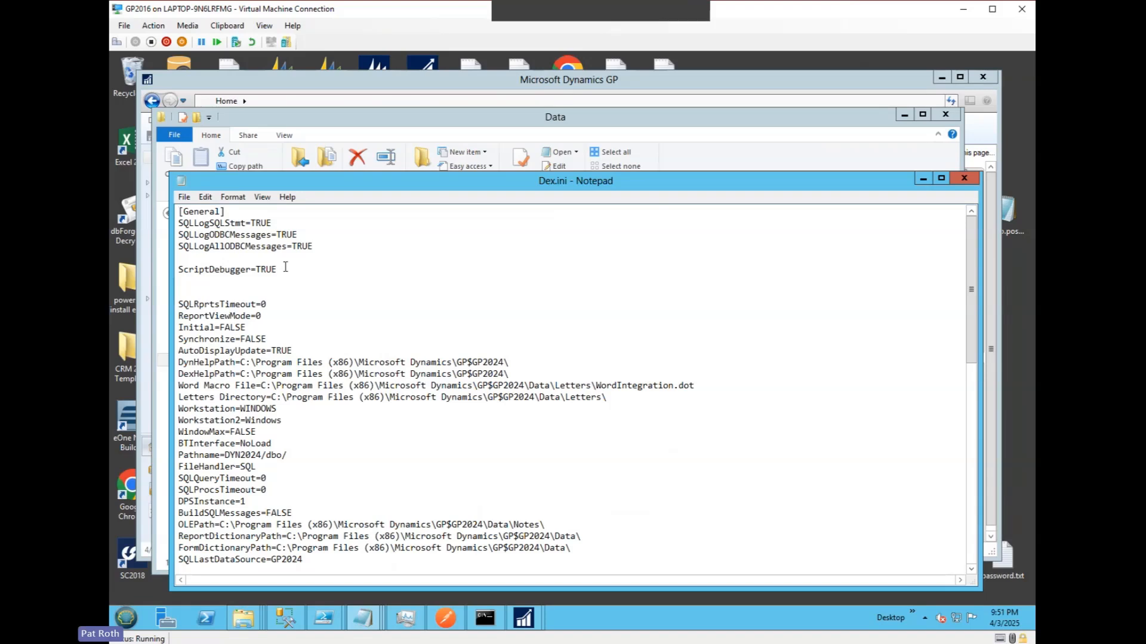
{"action": "left_click_drag", "start_coordinate": [274, 269], "coordinate": [178, 270]}
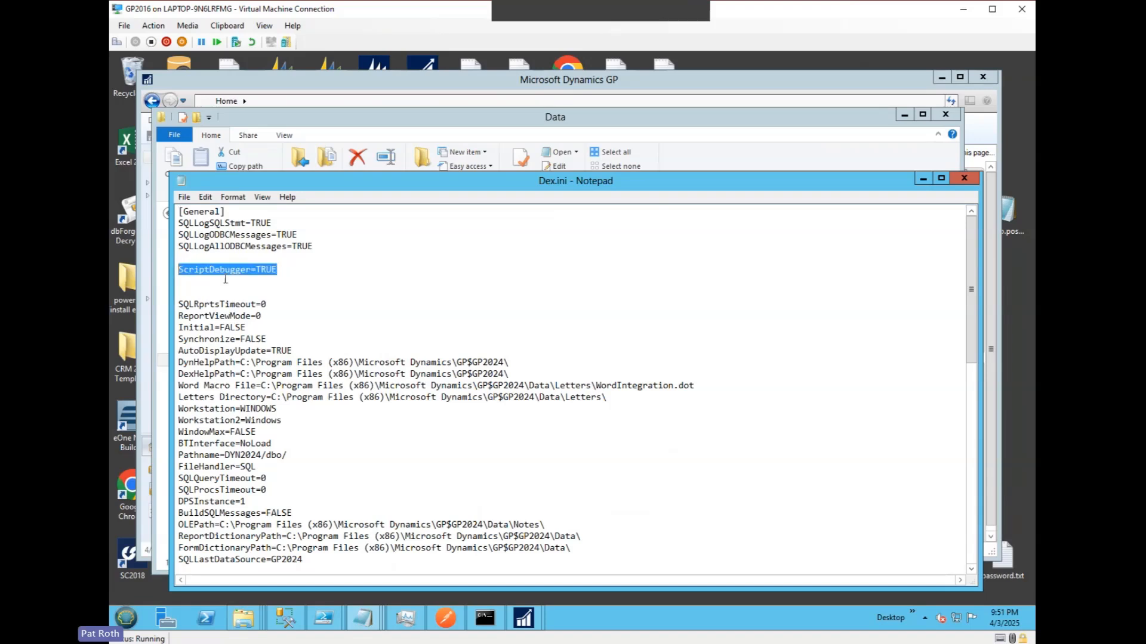
{"action": "left_click", "coordinate": [275, 285]}
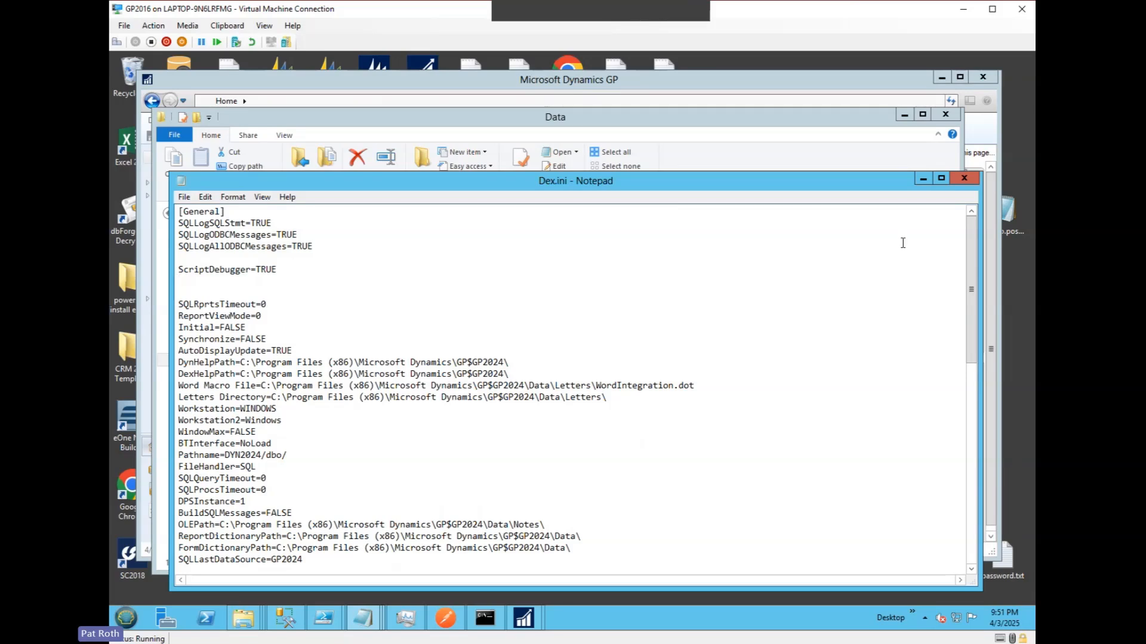
{"action": "left_click", "coordinate": [969, 179]}
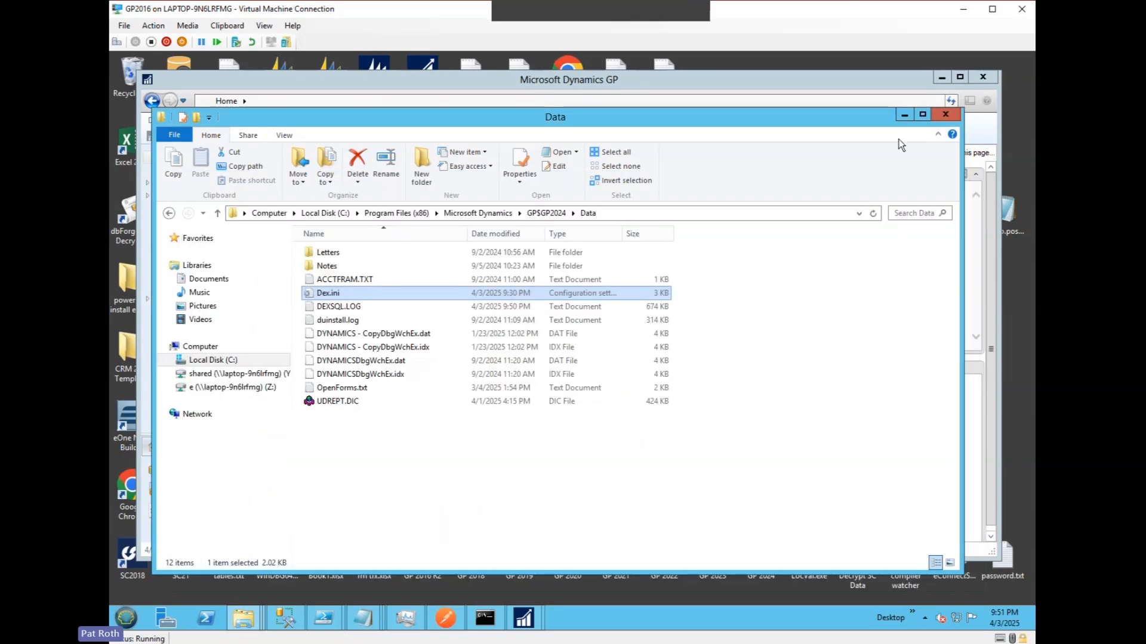
{"action": "left_click", "coordinate": [945, 114]}
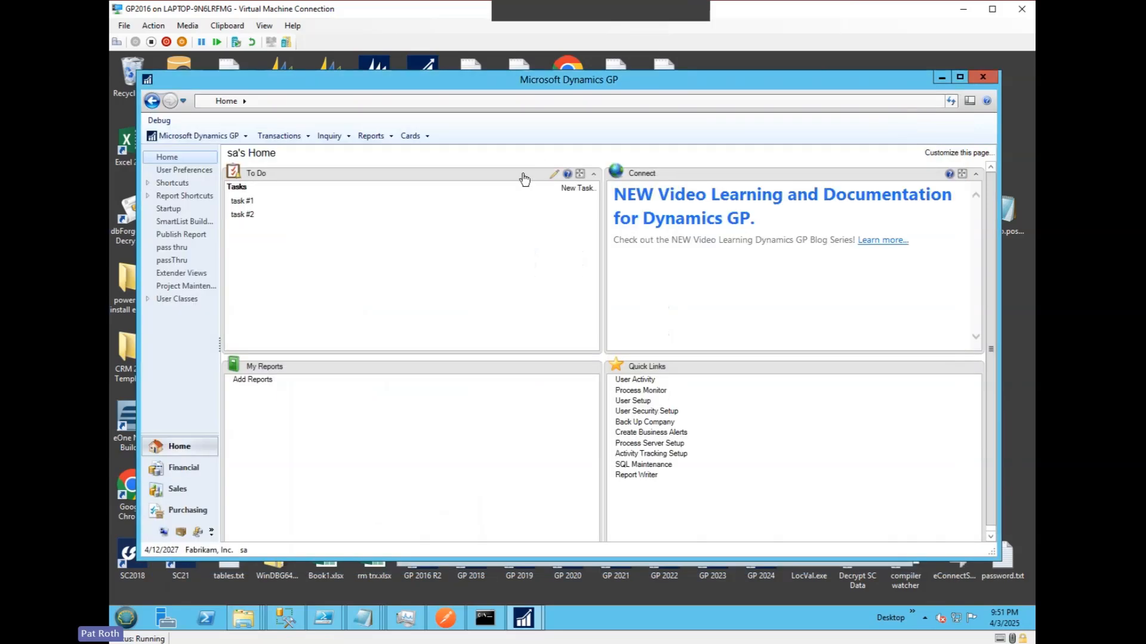
Record a script log of opening task #1 to Script.log in GP$GP2024, replacing the existing file, and stop logging
{"action": "left_click", "coordinate": [156, 120]}
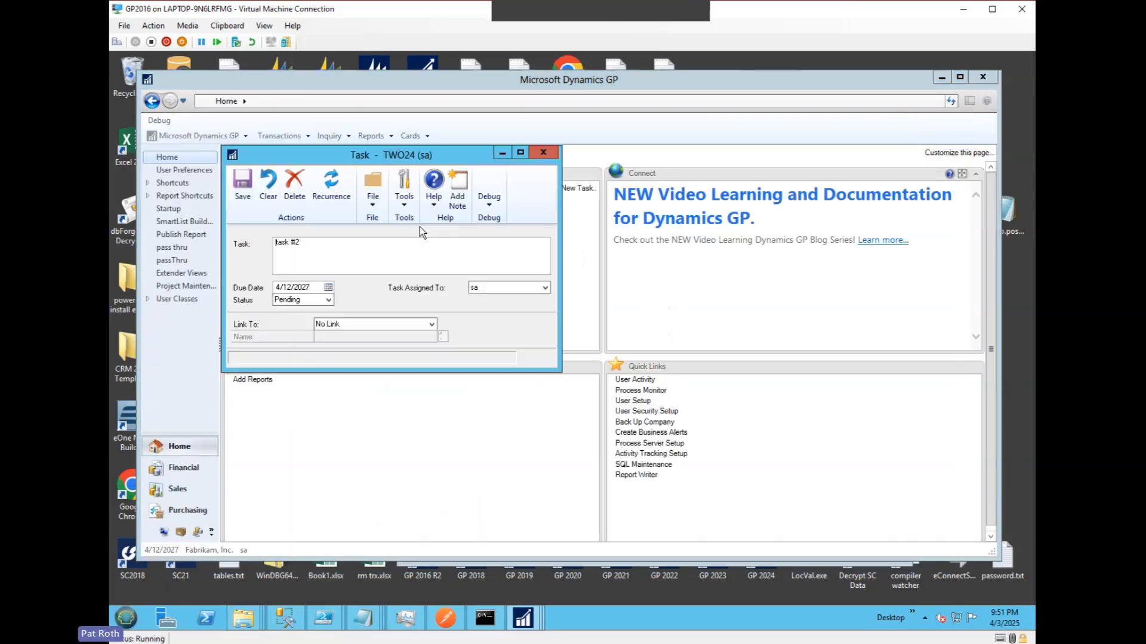
{"action": "left_click", "coordinate": [542, 157]}
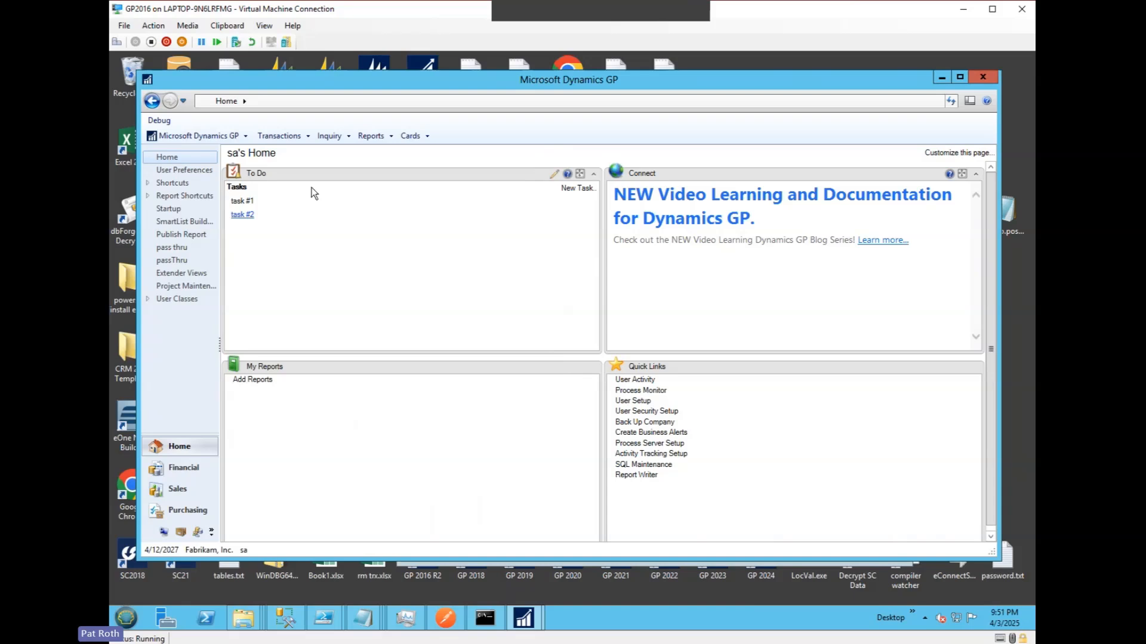
{"action": "left_click", "coordinate": [166, 122]}
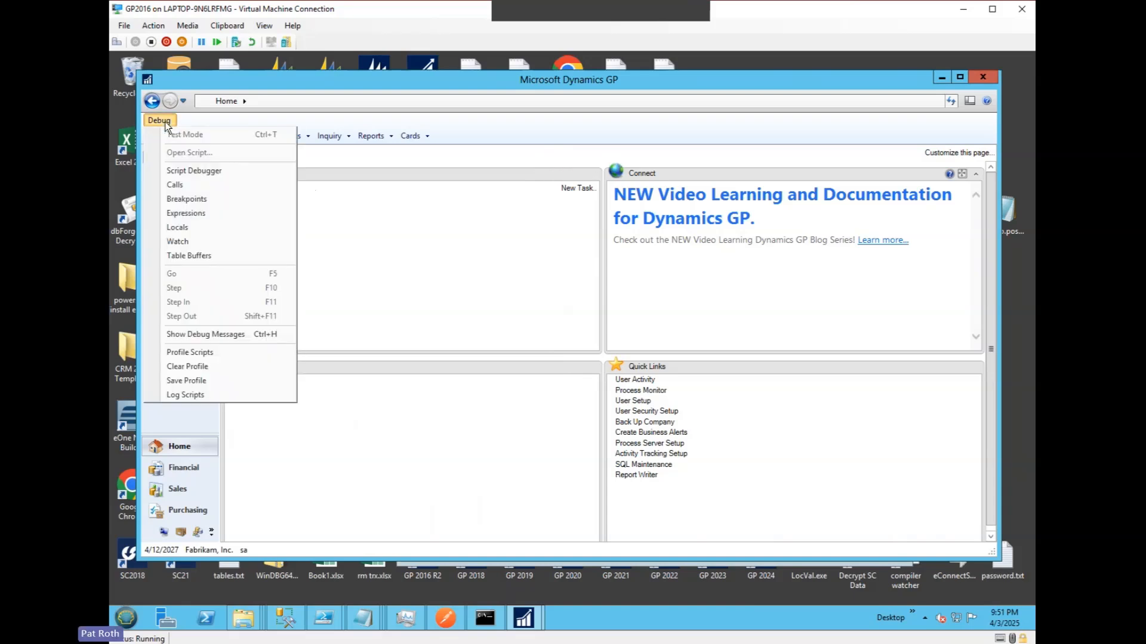
{"action": "left_click", "coordinate": [192, 395]}
{"action": "left_click", "coordinate": [698, 489]}
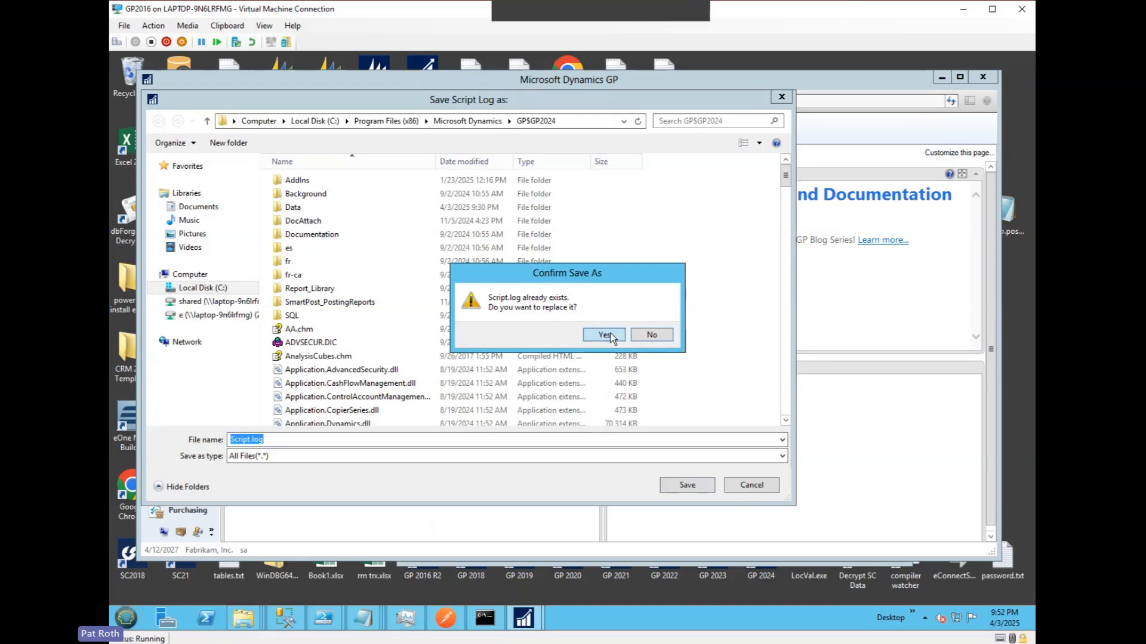
{"action": "left_click", "coordinate": [604, 334]}
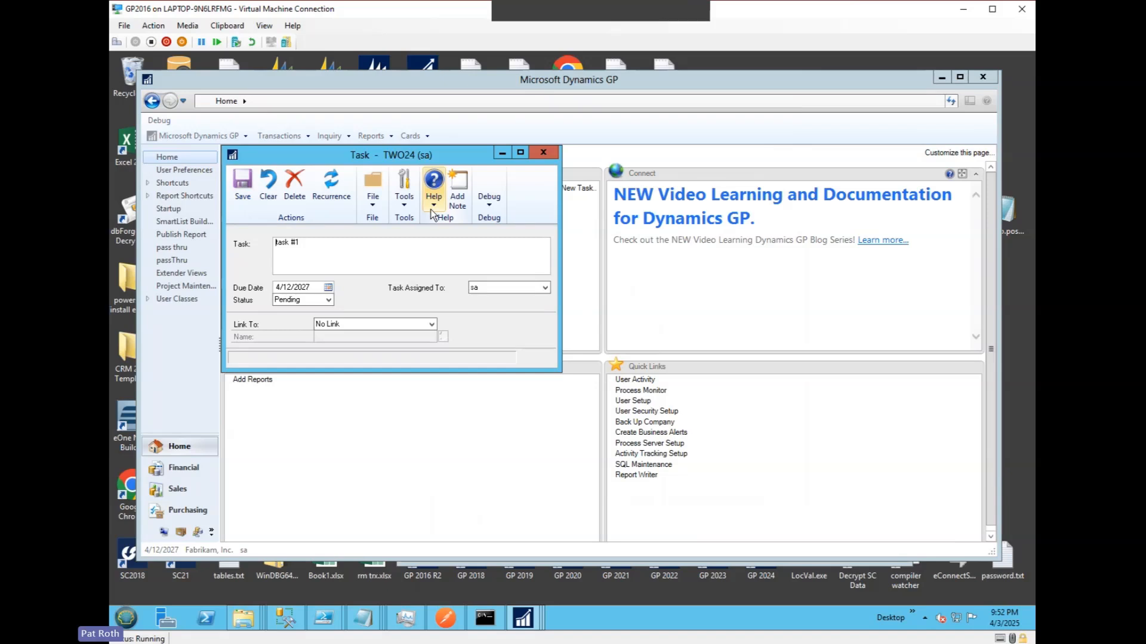
{"action": "left_click", "coordinate": [490, 203]}
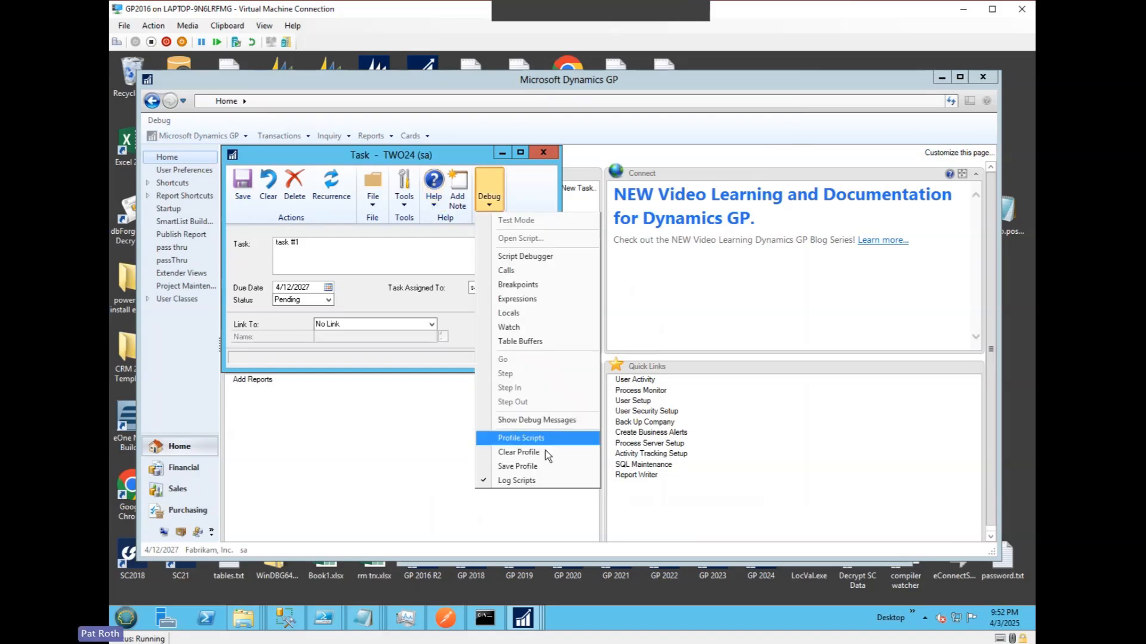
{"action": "left_click", "coordinate": [516, 480]}
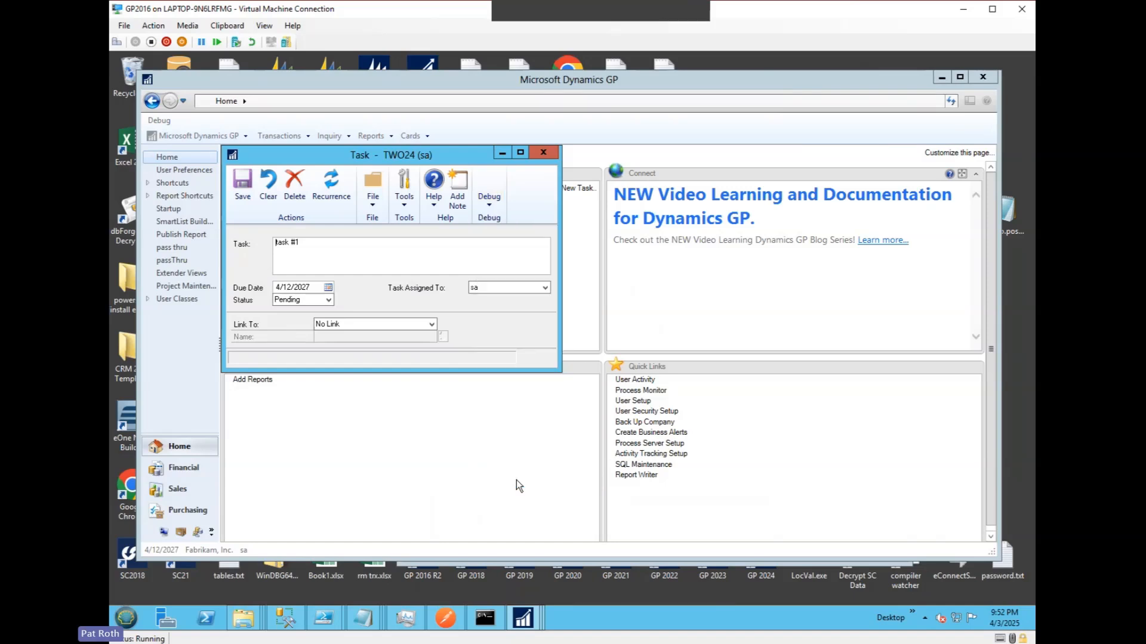
Open the recorded Script.log in Notepad from the recently used files
{"action": "left_click", "coordinate": [126, 618]}
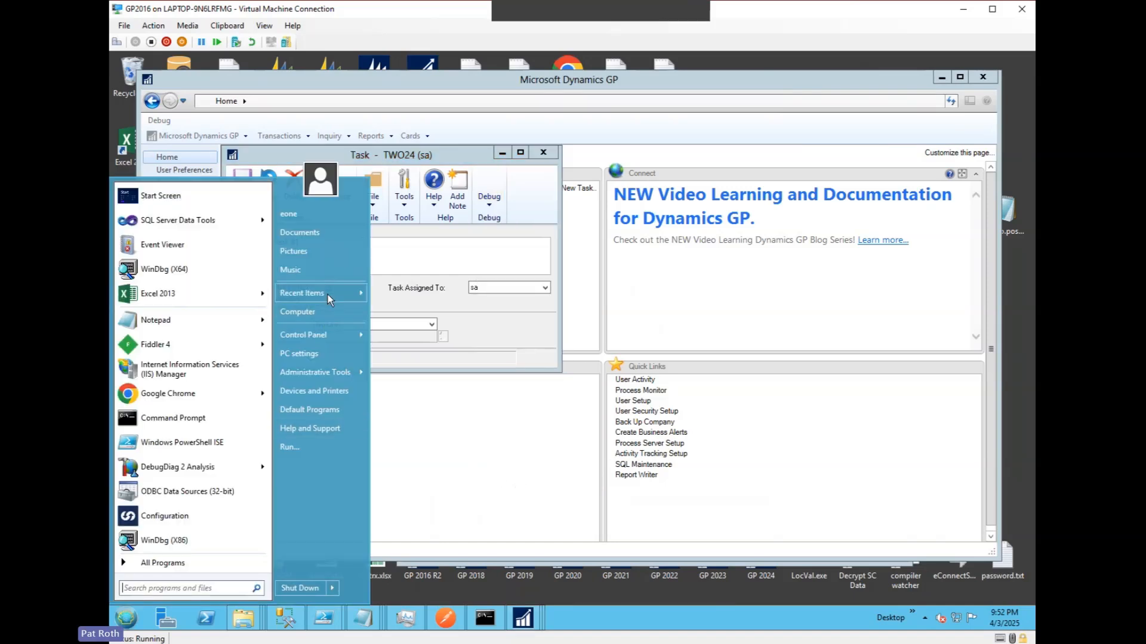
{"action": "mouse_move", "coordinate": [327, 295]}
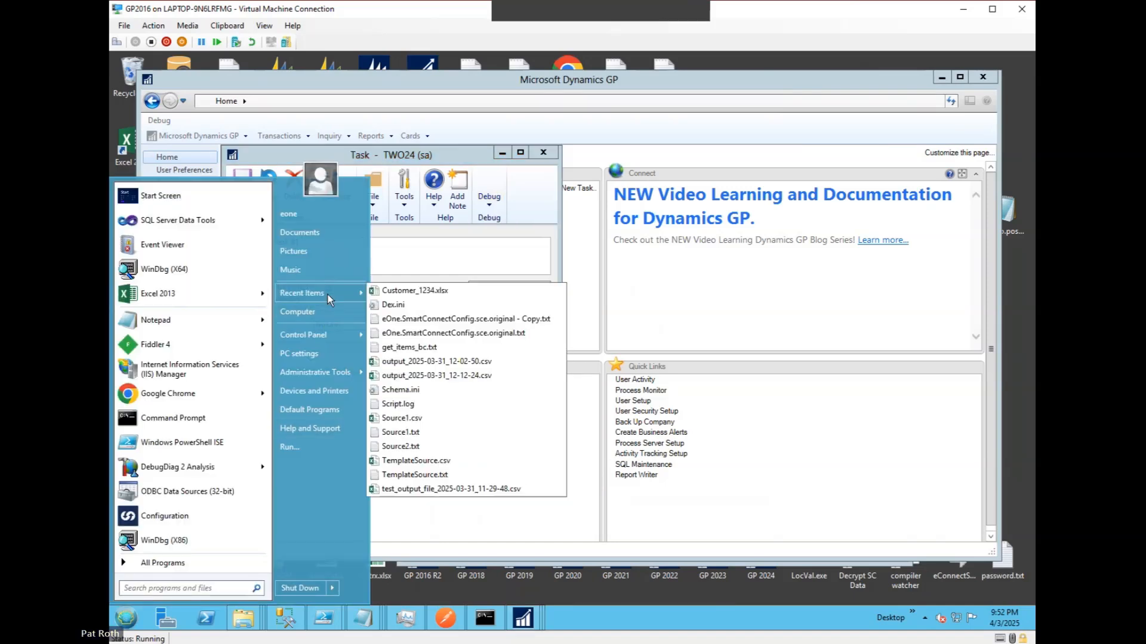
{"action": "left_click", "coordinate": [385, 405]}
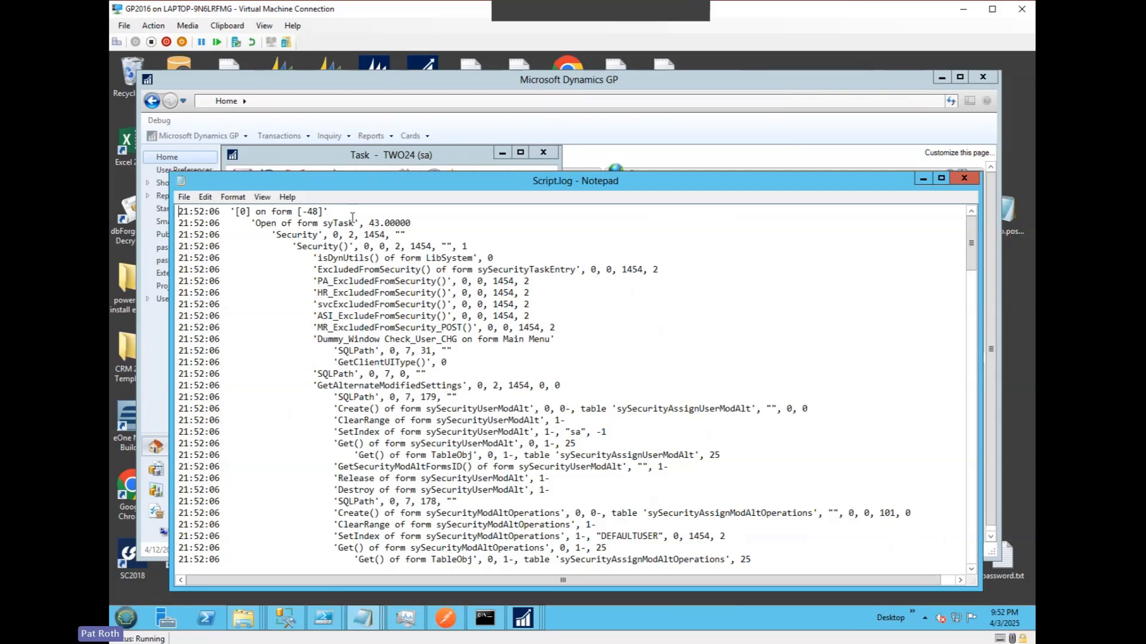
Examine the log's opening lines, from the form [-48] call through Open of form syTask and its parameter to the Security calls
{"action": "left_click_drag", "start_coordinate": [329, 212], "coordinate": [172, 210]}
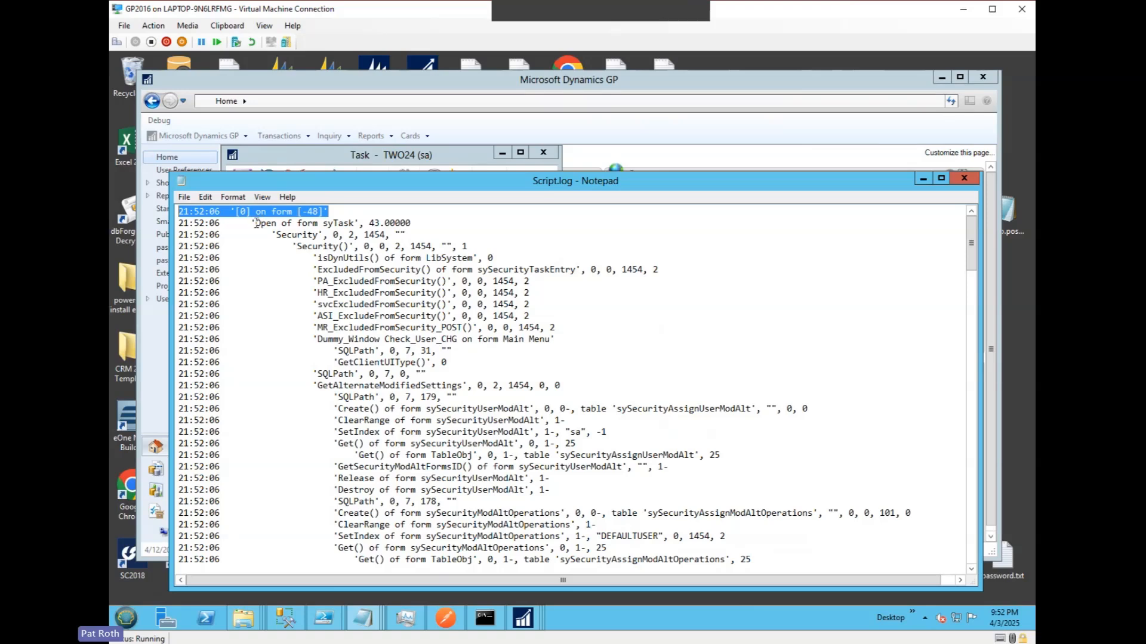
{"action": "left_click_drag", "start_coordinate": [251, 224], "coordinate": [421, 225]}
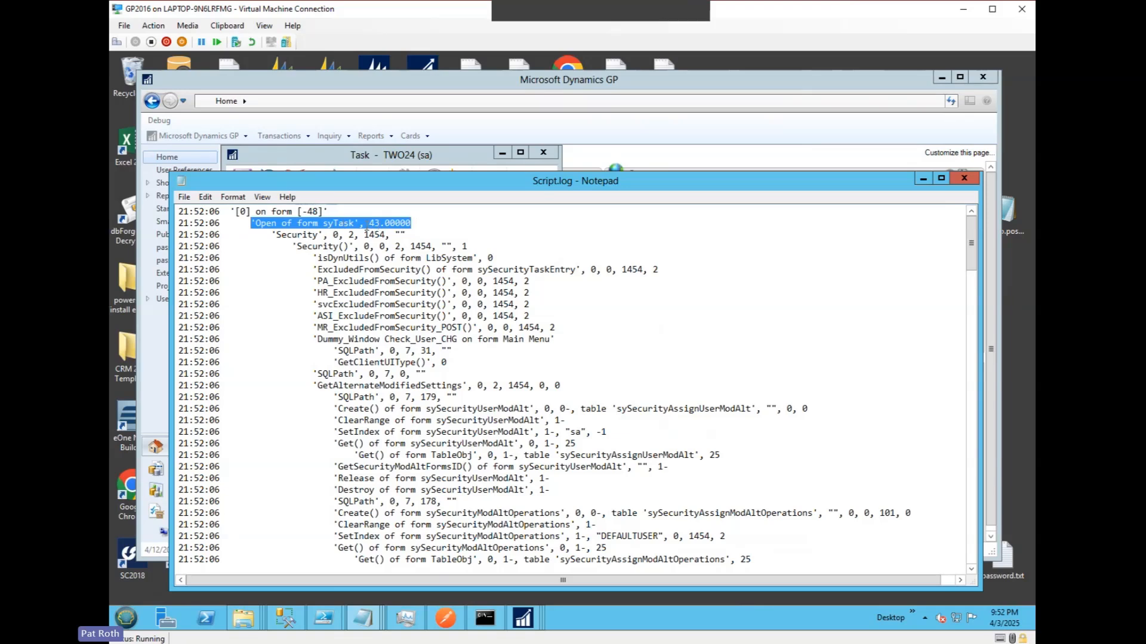
{"action": "left_click_drag", "start_coordinate": [364, 224], "coordinate": [415, 224]}
{"action": "left_click", "coordinate": [358, 216]}
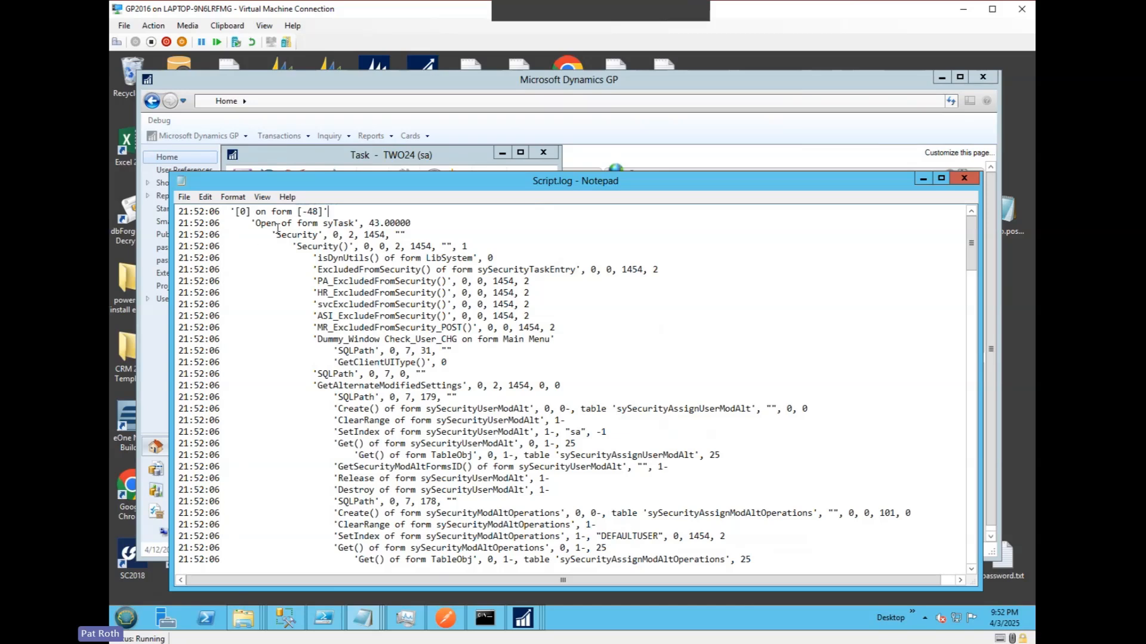
{"action": "left_click_drag", "start_coordinate": [252, 222], "coordinate": [423, 223]}
{"action": "left_click_drag", "start_coordinate": [327, 224], "coordinate": [356, 225]}
{"action": "left_click", "coordinate": [327, 226]}
{"action": "left_click_drag", "start_coordinate": [273, 237], "coordinate": [411, 235]}
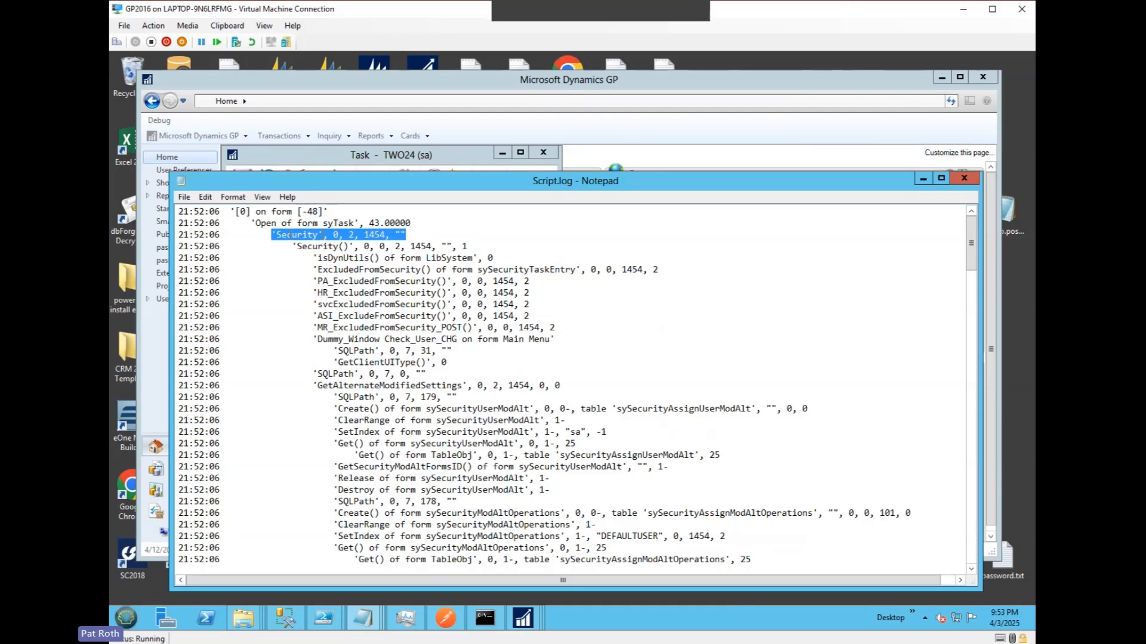
{"action": "left_click_drag", "start_coordinate": [467, 245], "coordinate": [274, 235]}
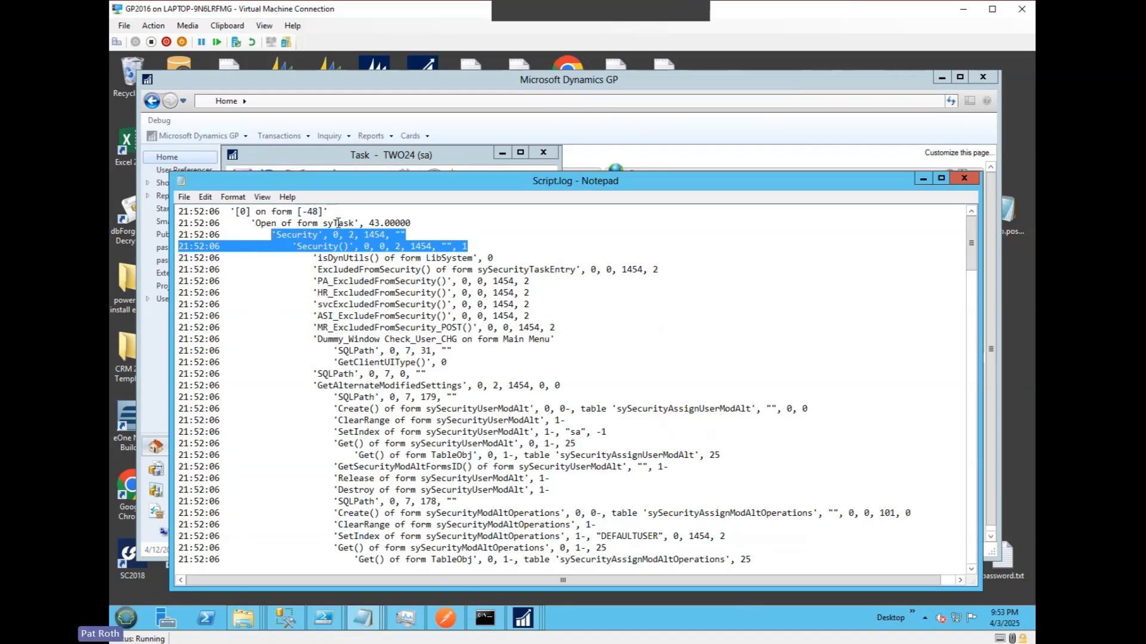
Read through the log's security, RegisterCurrentFormTrigger and InitializeDefaultRibbon entries down to the SetCurrentForm lines at the end
{"action": "scroll", "coordinate": [276, 361], "scroll_direction": "down", "scroll_amount": 4}
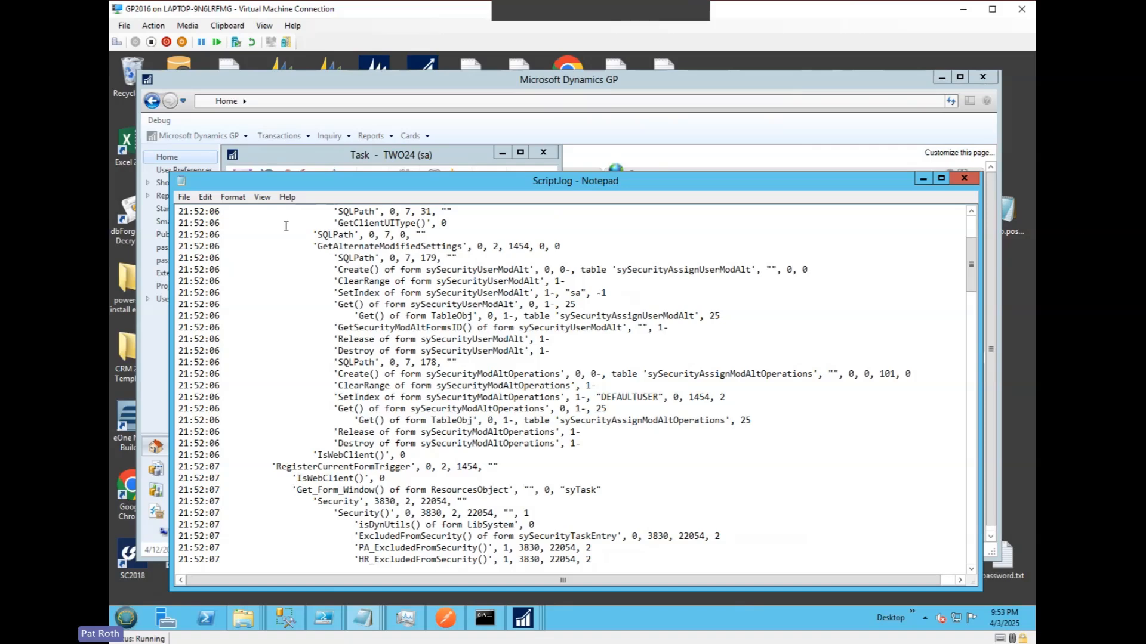
{"action": "scroll", "coordinate": [313, 311], "scroll_direction": "down", "scroll_amount": 2}
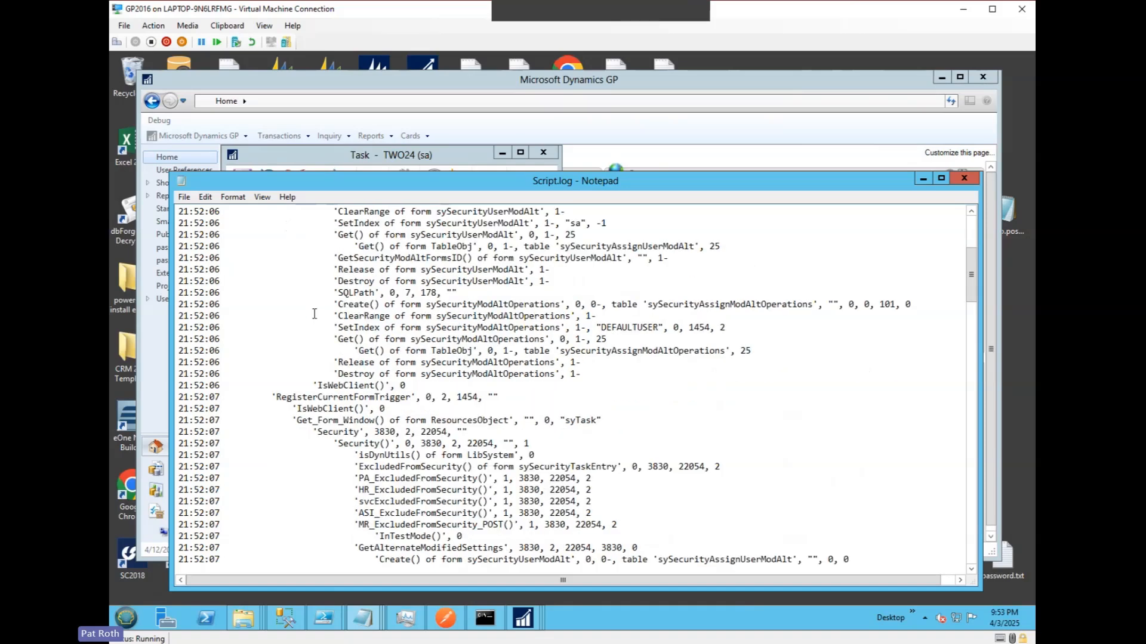
{"action": "scroll", "coordinate": [314, 314], "scroll_direction": "down", "scroll_amount": 3}
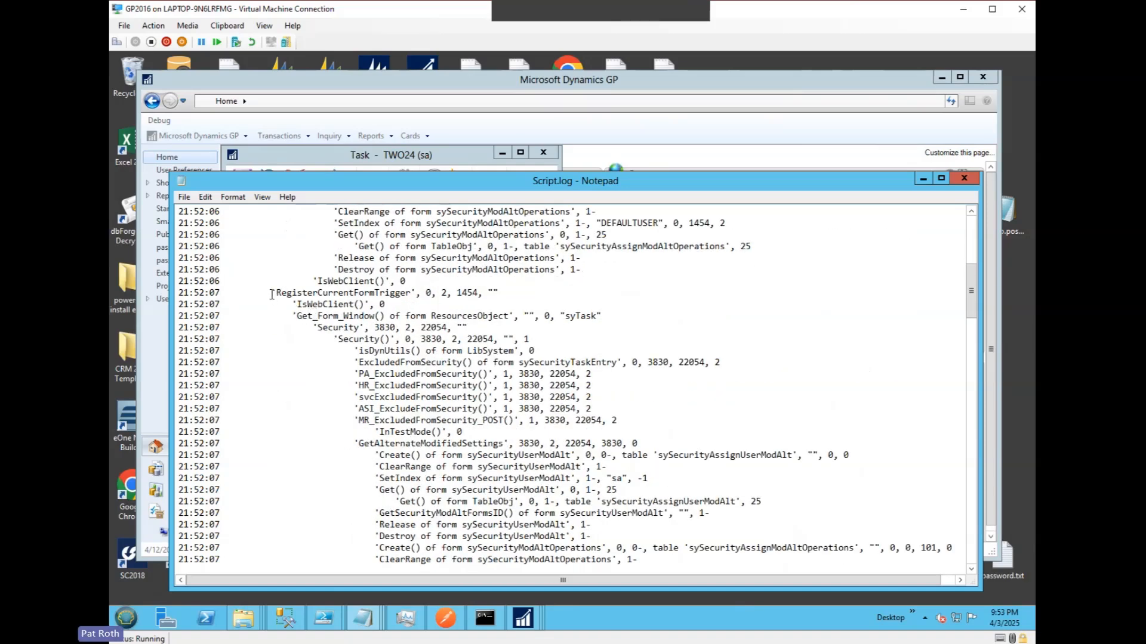
{"action": "left_click_drag", "start_coordinate": [268, 293], "coordinate": [505, 292]}
{"action": "scroll", "coordinate": [305, 341], "scroll_direction": "down", "scroll_amount": 2}
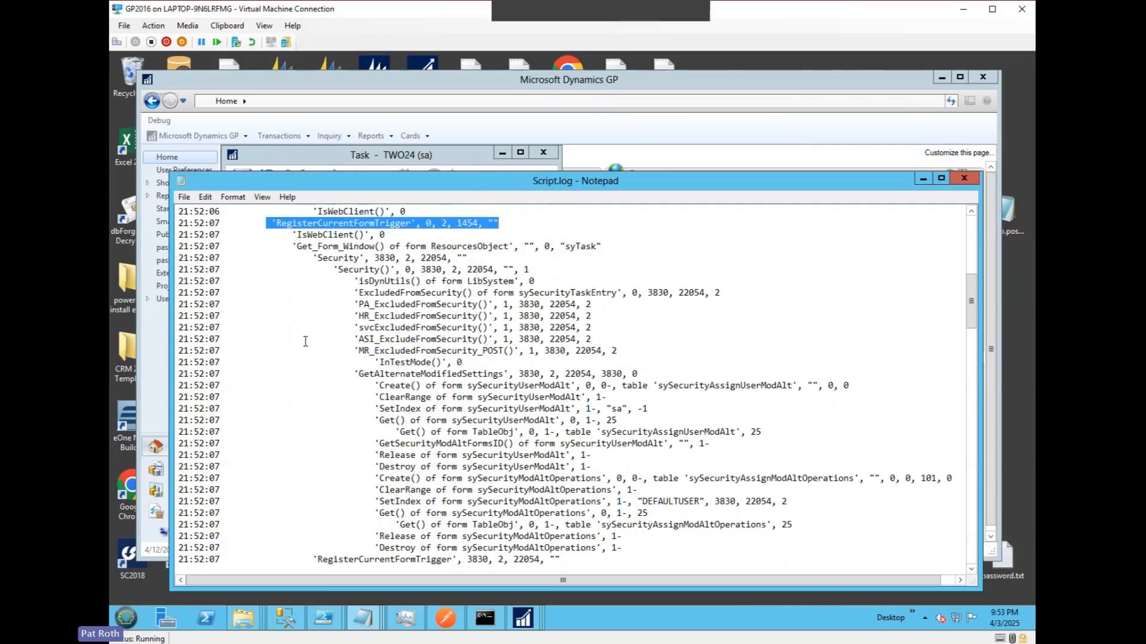
{"action": "scroll", "coordinate": [305, 341], "scroll_direction": "down", "scroll_amount": 8}
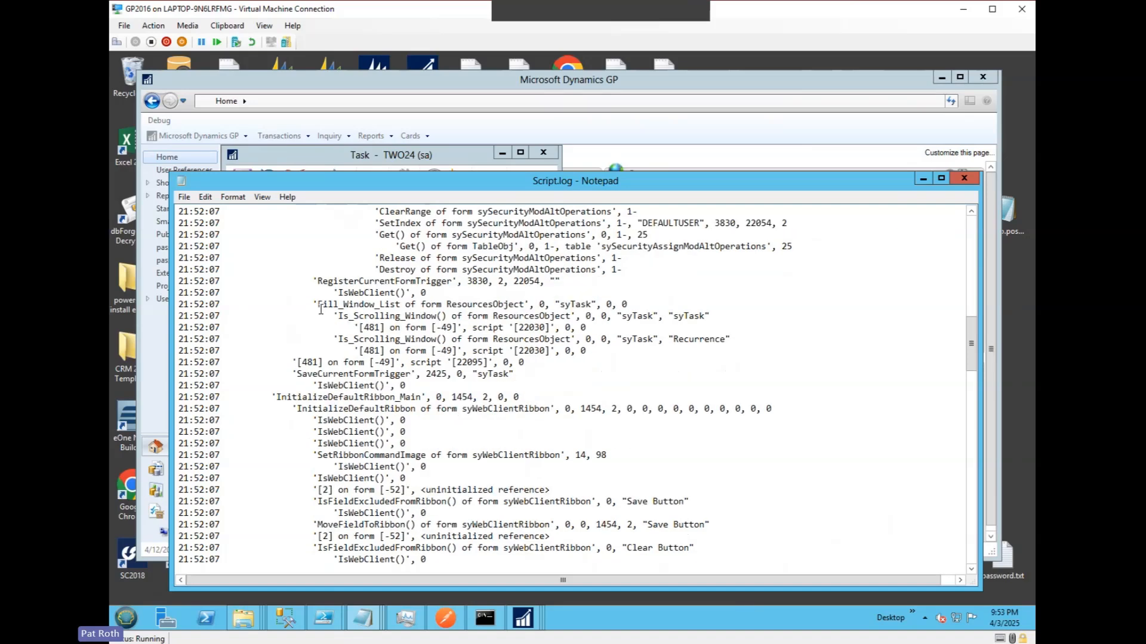
{"action": "scroll", "coordinate": [314, 309], "scroll_direction": "down", "scroll_amount": 3}
{"action": "left_click_drag", "start_coordinate": [289, 304], "coordinate": [360, 373]}
{"action": "scroll", "coordinate": [286, 347], "scroll_direction": "down", "scroll_amount": 2}
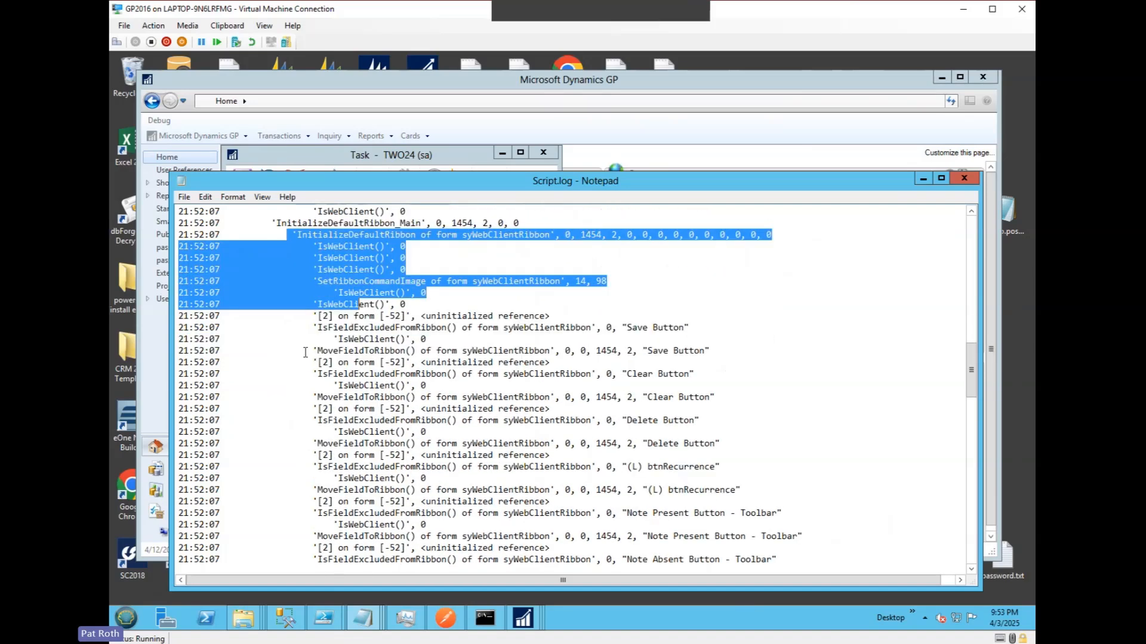
{"action": "scroll", "coordinate": [282, 343], "scroll_direction": "down", "scroll_amount": 11}
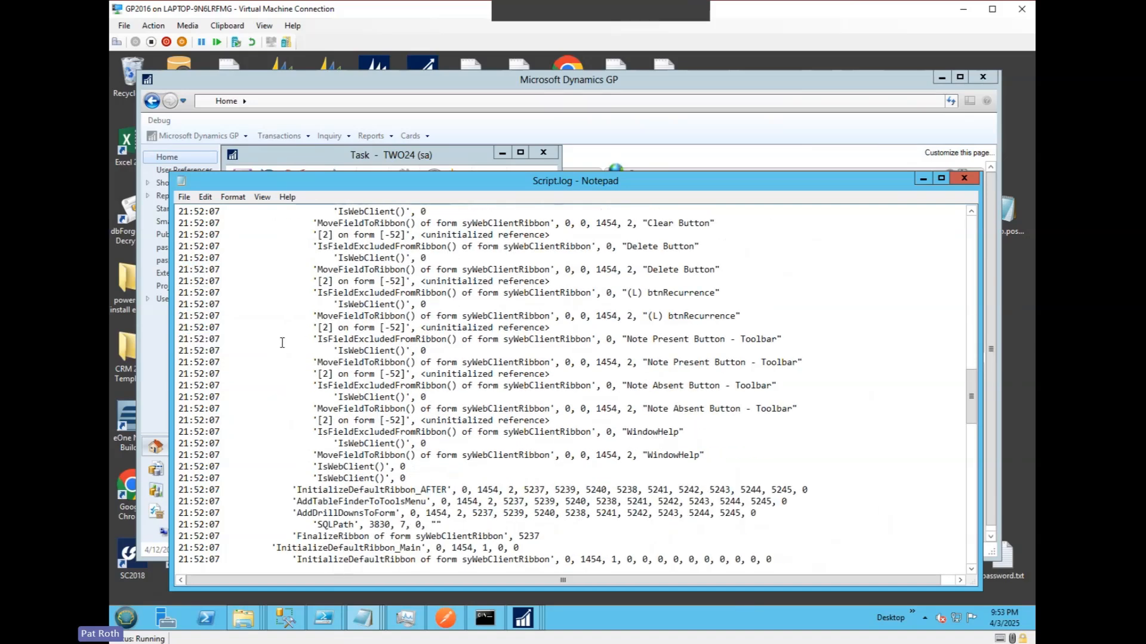
{"action": "scroll", "coordinate": [282, 342], "scroll_direction": "down", "scroll_amount": 8}
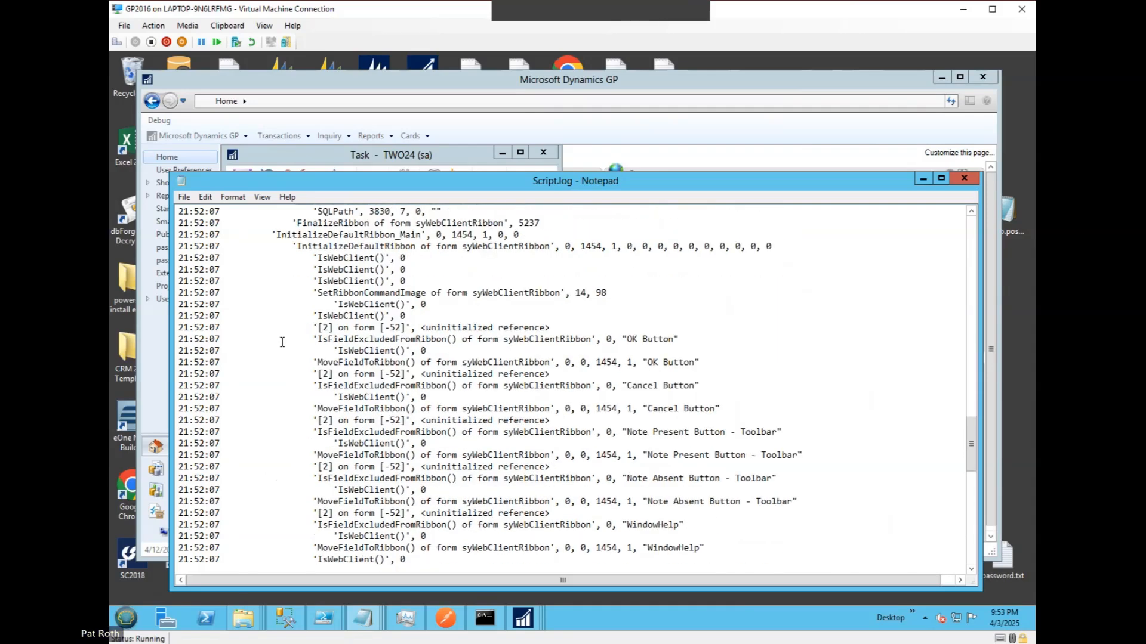
{"action": "scroll", "coordinate": [283, 343], "scroll_direction": "down", "scroll_amount": 1}
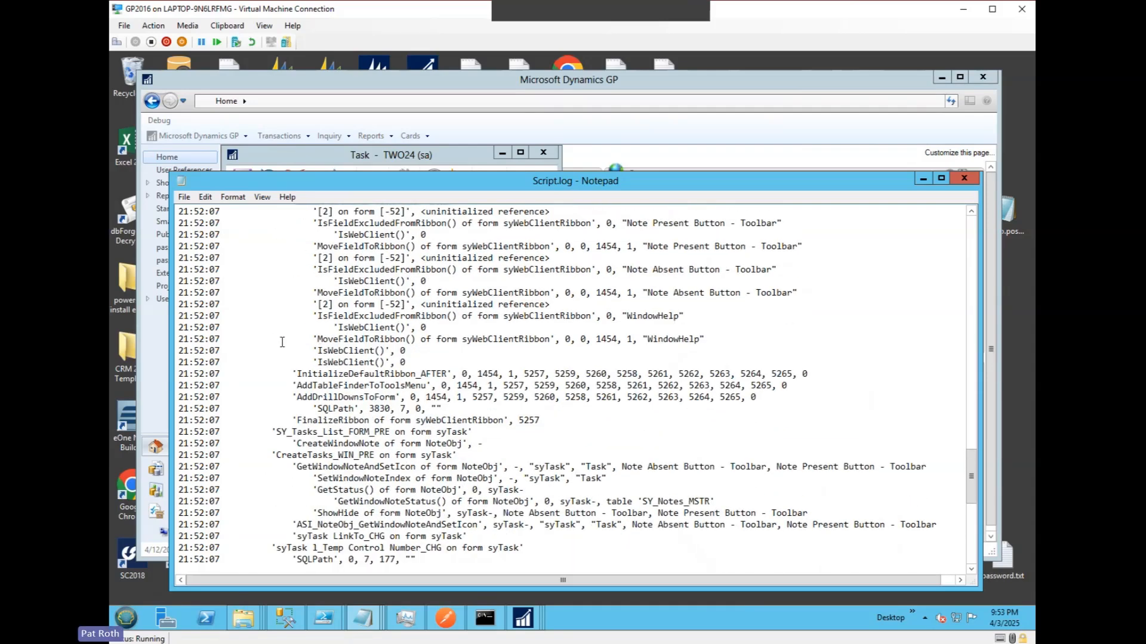
{"action": "scroll", "coordinate": [282, 342], "scroll_direction": "down", "scroll_amount": 1}
{"action": "scroll", "coordinate": [282, 342], "scroll_direction": "down", "scroll_amount": 7}
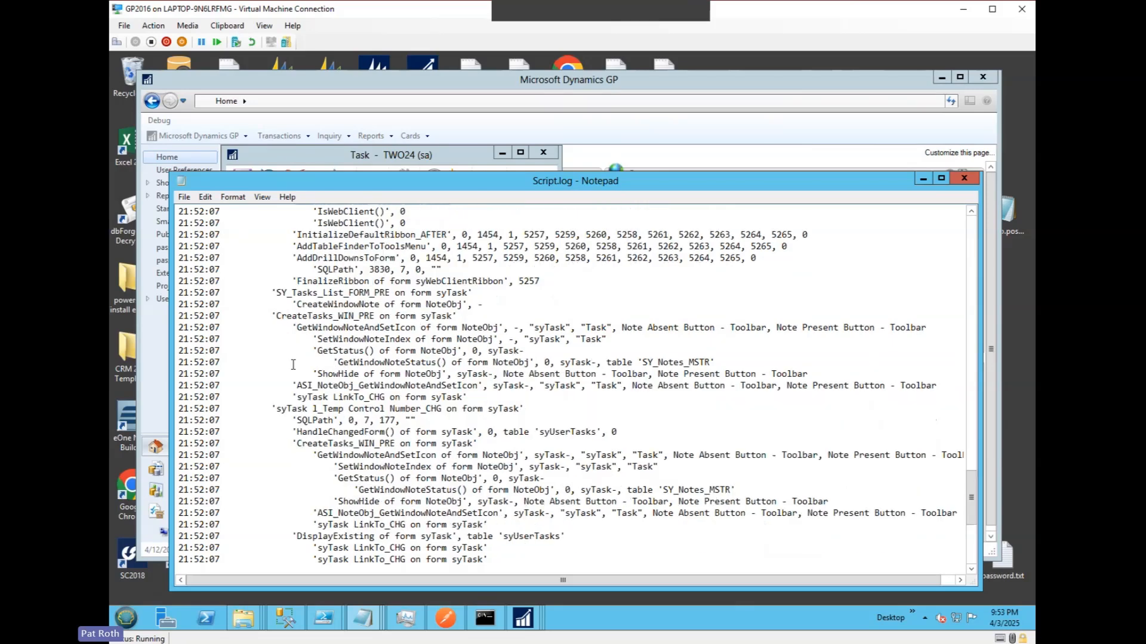
{"action": "scroll", "coordinate": [289, 365], "scroll_direction": "down", "scroll_amount": 3}
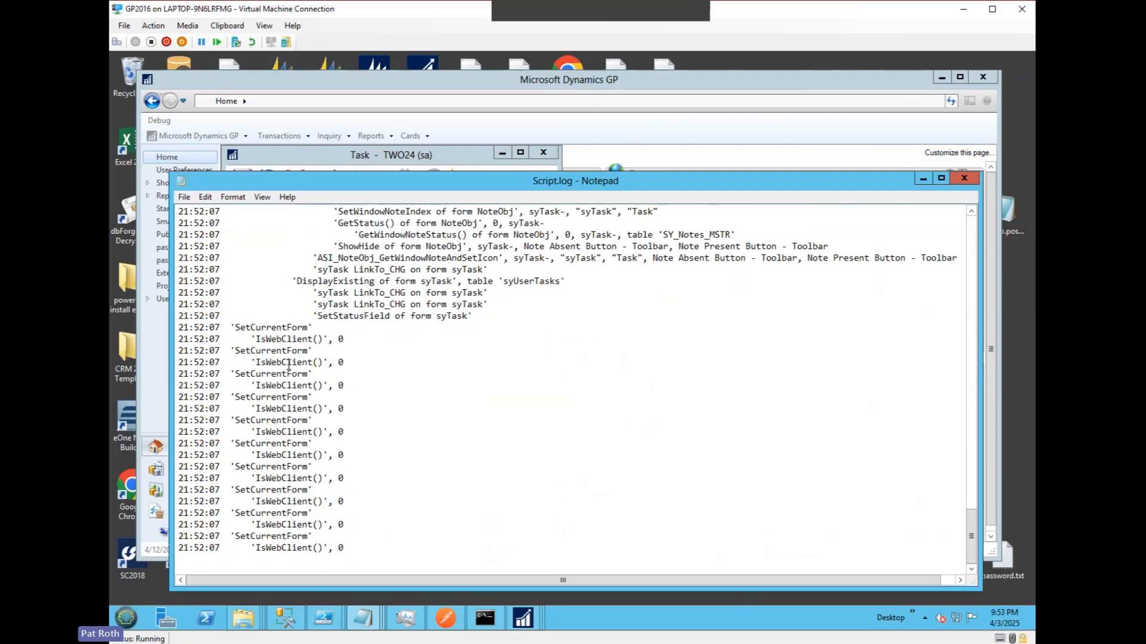
Examine the SY_Tasks_List_FORM_PRE and CreateTasks_WIN_PRE entries of form syTask and the note calls beneath them
{"action": "scroll", "coordinate": [289, 361], "scroll_direction": "up", "scroll_amount": 5}
{"action": "scroll", "coordinate": [288, 359], "scroll_direction": "up", "scroll_amount": 1}
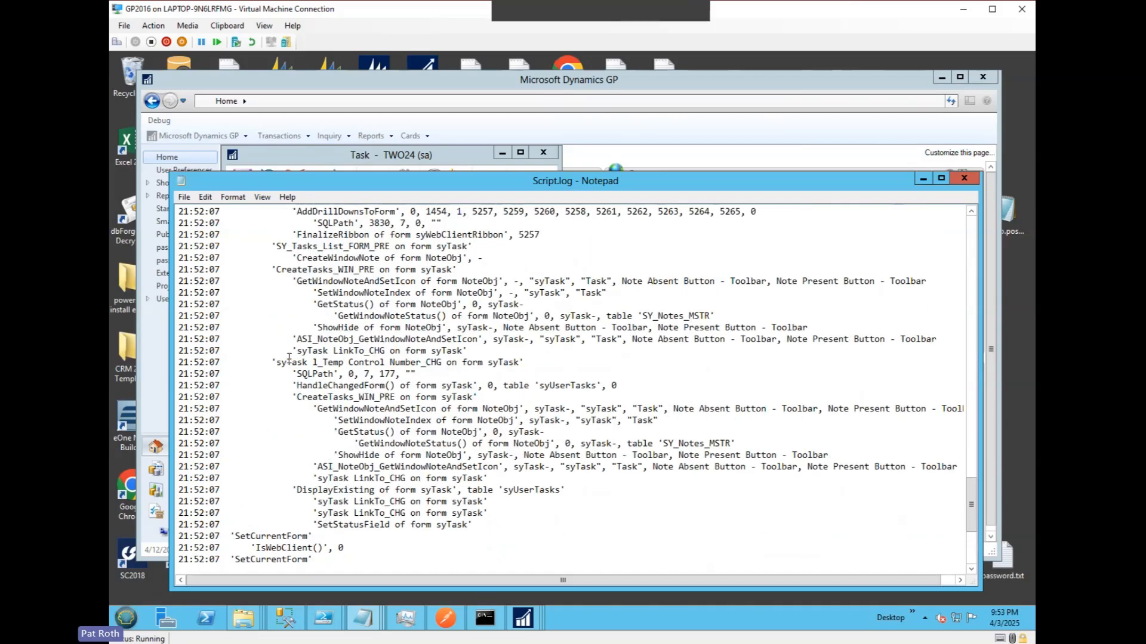
{"action": "scroll", "coordinate": [289, 357], "scroll_direction": "up", "scroll_amount": 2}
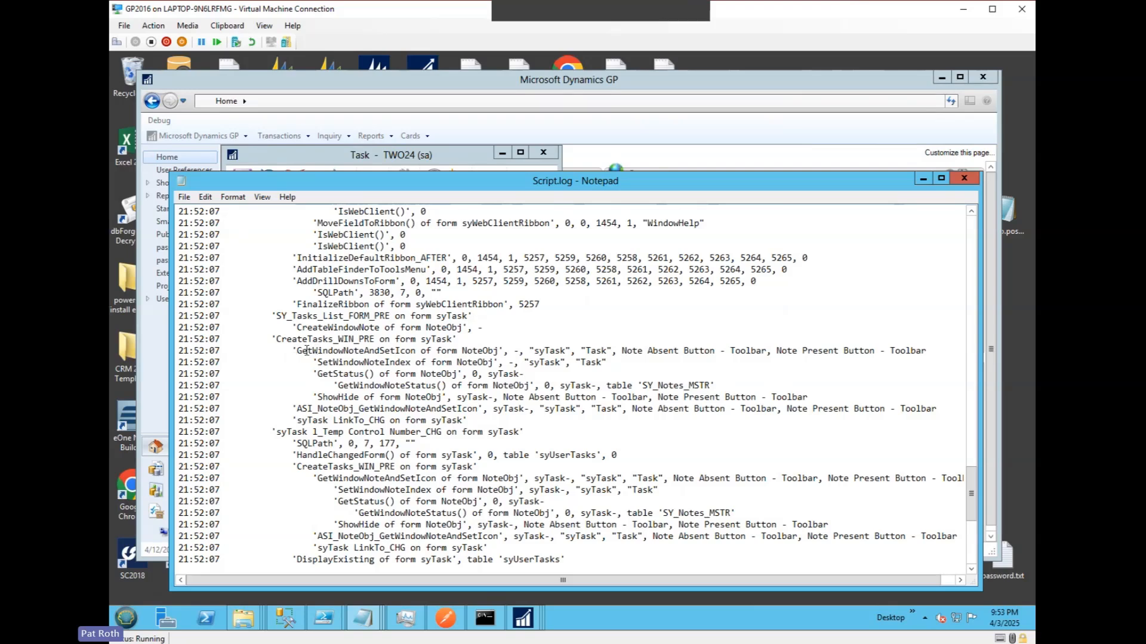
{"action": "left_click_drag", "start_coordinate": [267, 315], "coordinate": [380, 339]}
{"action": "left_click", "coordinate": [391, 315]}
{"action": "left_click", "coordinate": [356, 339]}
{"action": "left_click_drag", "start_coordinate": [457, 339], "coordinate": [271, 340]}
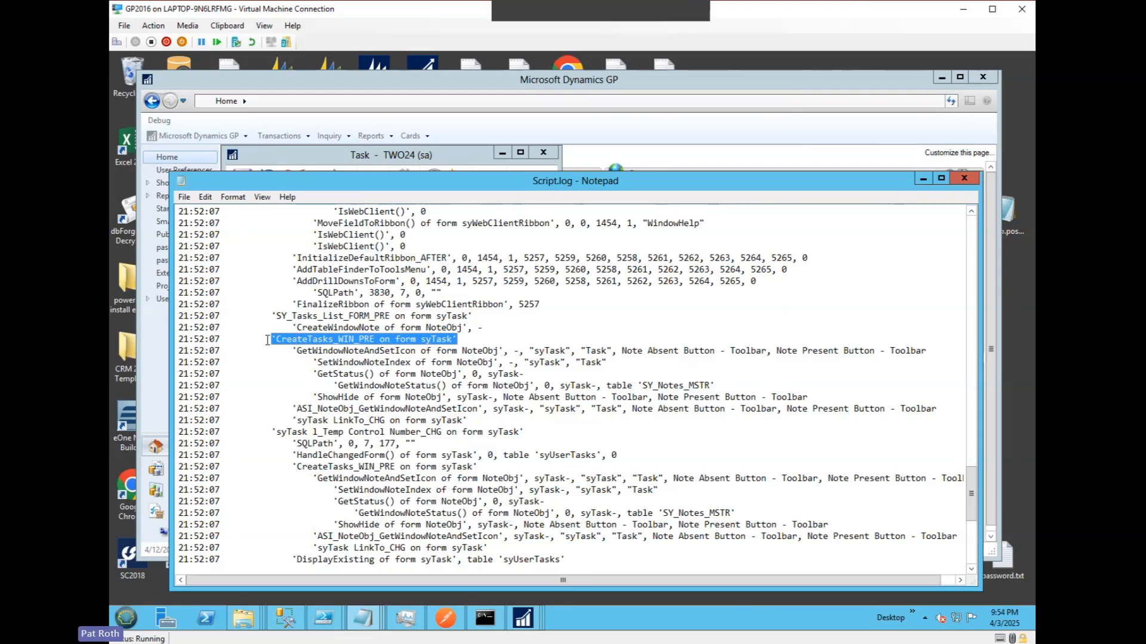
{"action": "left_click", "coordinate": [344, 340]}
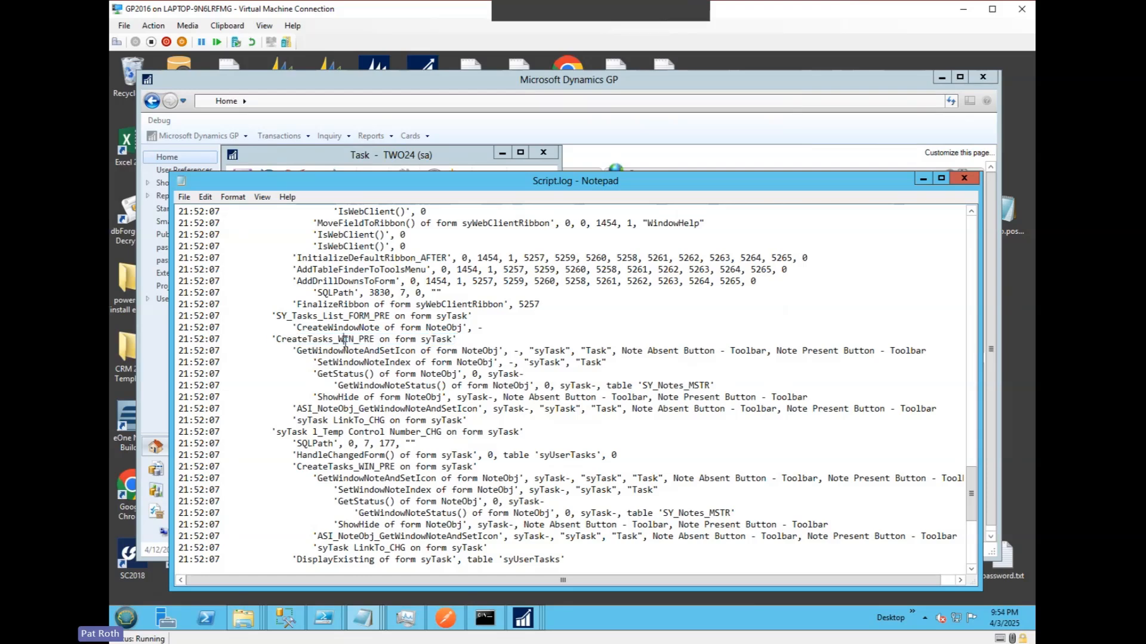
{"action": "left_click_drag", "start_coordinate": [339, 340], "coordinate": [377, 340]}
{"action": "left_click_drag", "start_coordinate": [276, 339], "coordinate": [373, 339]}
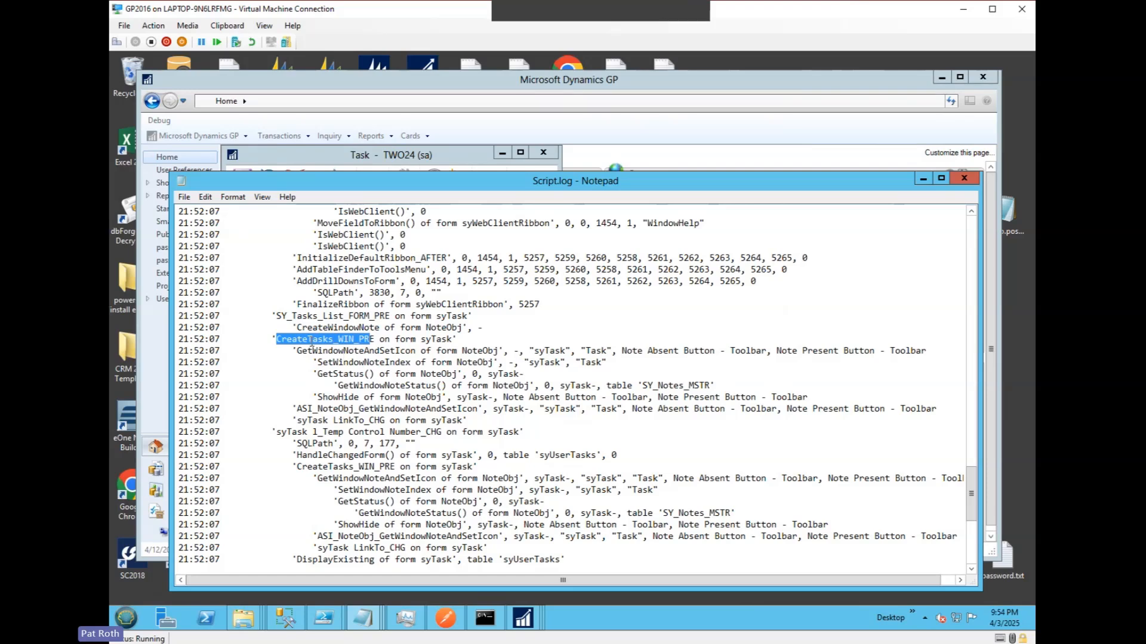
{"action": "left_click_drag", "start_coordinate": [313, 352], "coordinate": [422, 384]}
{"action": "left_click", "coordinate": [422, 385]}
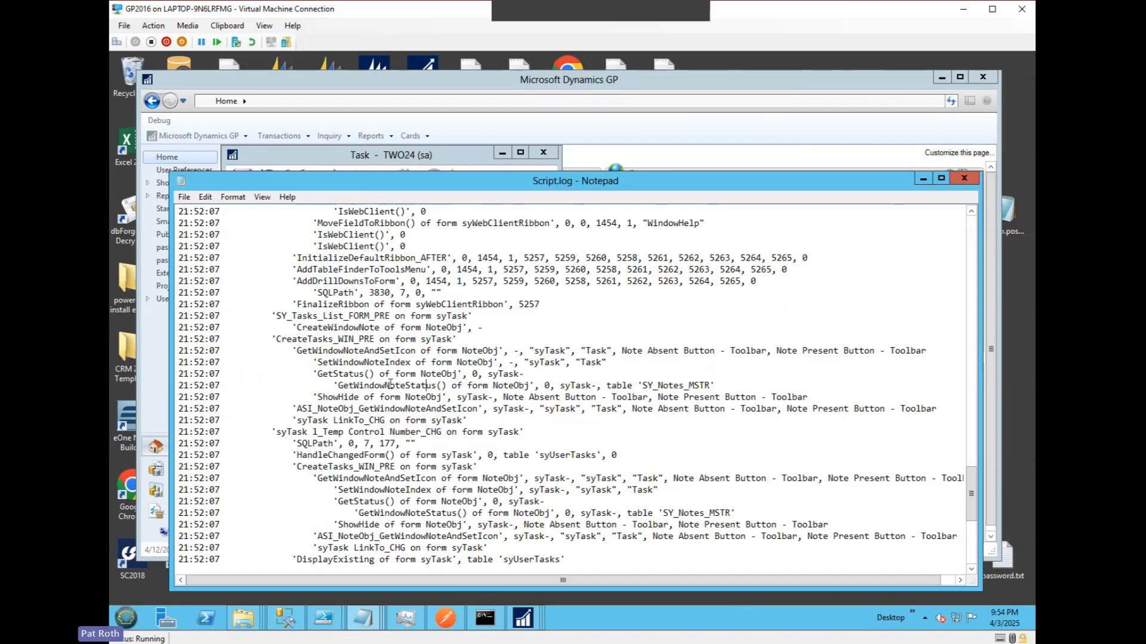
Examine the syTask l_Temp Control Number_CHG entry in the log, including its CHG suffix
{"action": "scroll", "coordinate": [370, 371], "scroll_direction": "down", "scroll_amount": 1}
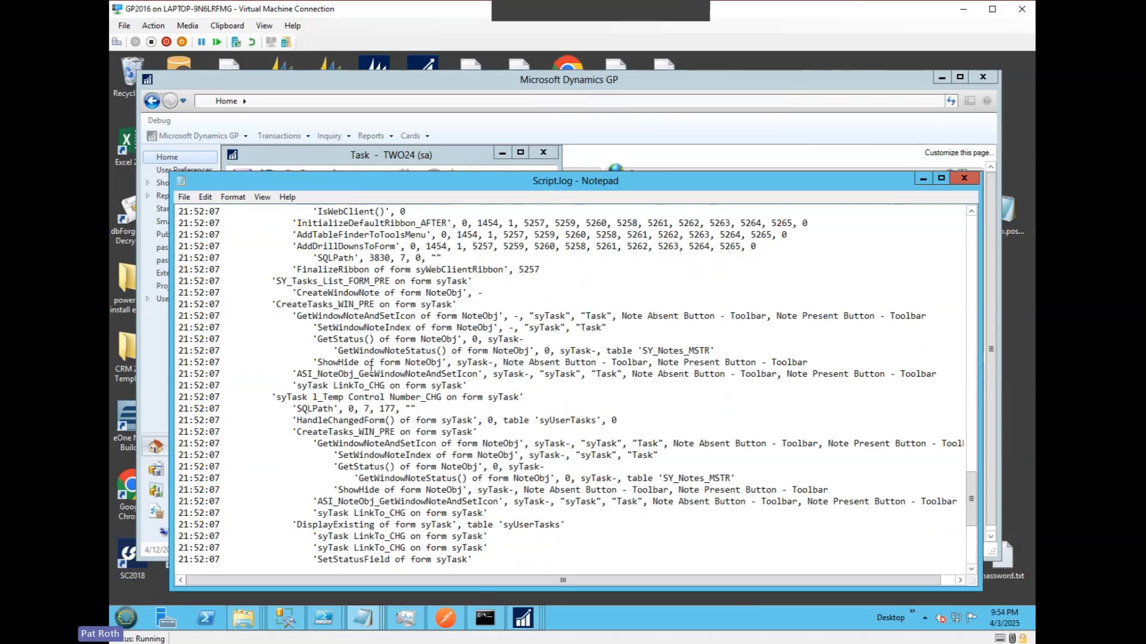
{"action": "scroll", "coordinate": [371, 368], "scroll_direction": "down", "scroll_amount": 1}
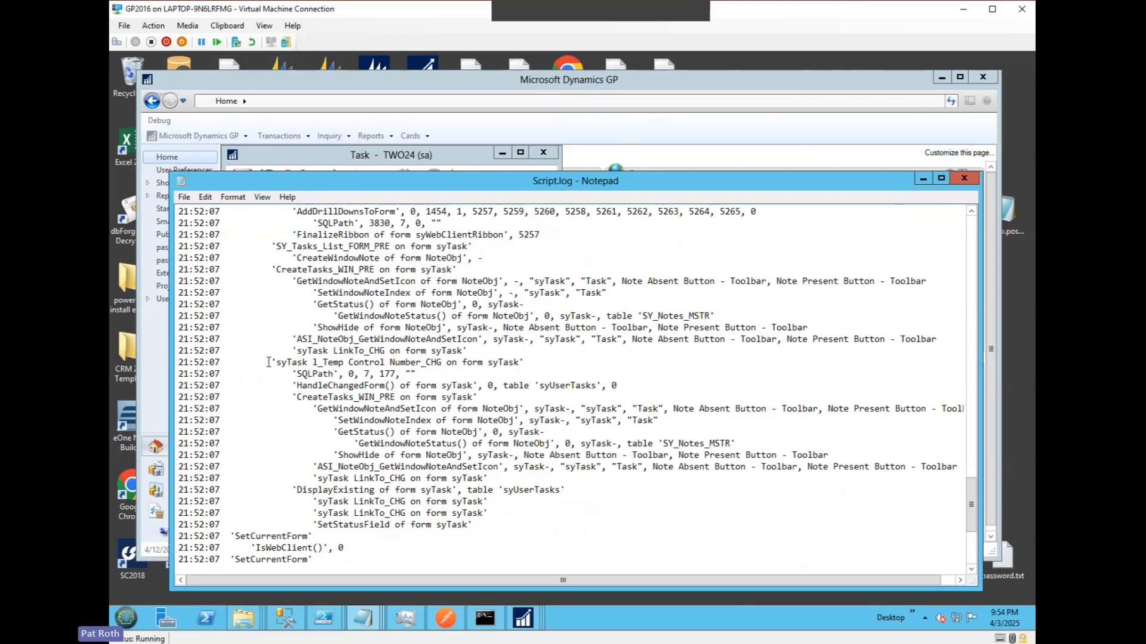
{"action": "left_click_drag", "start_coordinate": [266, 362], "coordinate": [527, 366]}
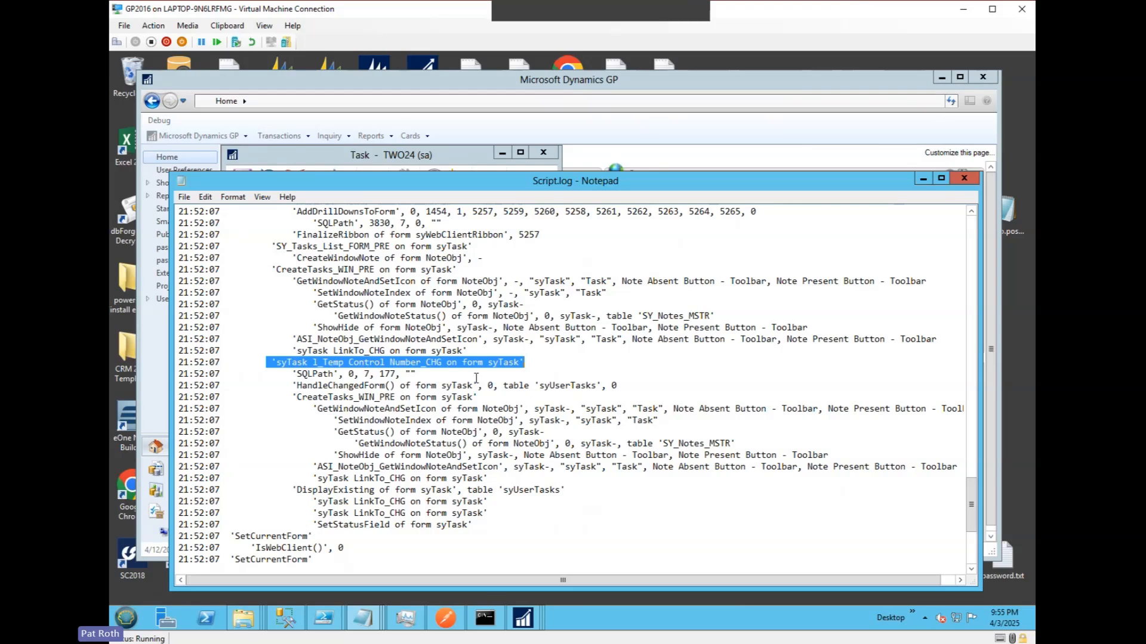
{"action": "left_click", "coordinate": [537, 365]}
{"action": "left_click_drag", "start_coordinate": [179, 374], "coordinate": [274, 365]}
{"action": "left_click", "coordinate": [536, 361]}
{"action": "left_click_drag", "start_coordinate": [536, 362], "coordinate": [271, 362]}
{"action": "left_click_drag", "start_coordinate": [442, 363], "coordinate": [431, 362]}
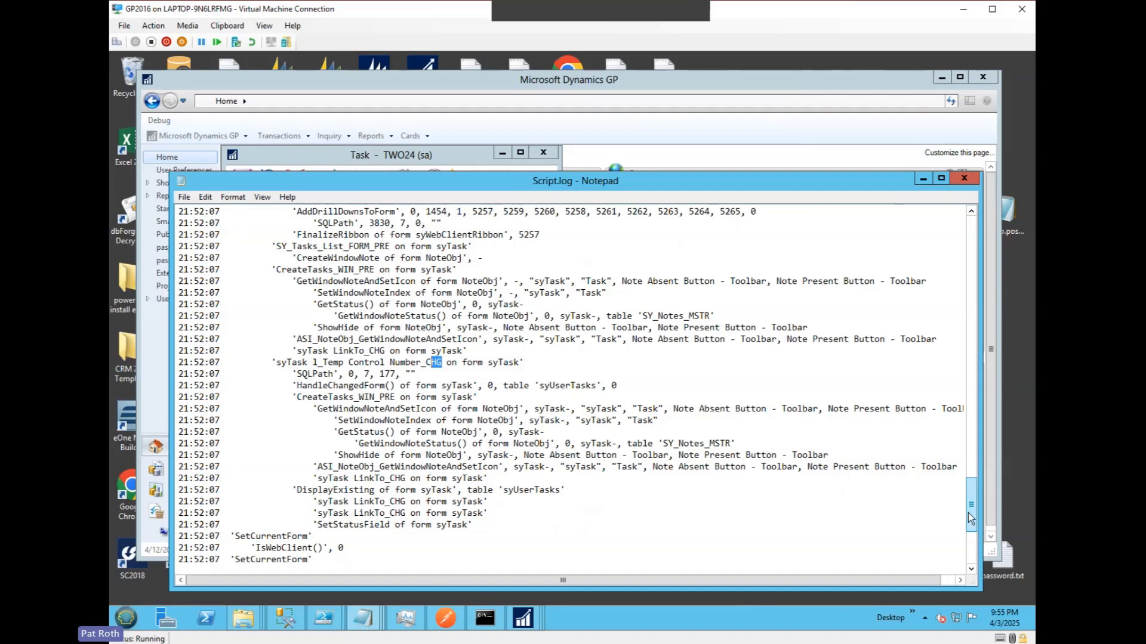
Compare the Open of form syTask line at the log's start with the l_Temp Control Number_CHG entry and the scripts beneath it
{"action": "left_click_drag", "start_coordinate": [968, 438], "coordinate": [972, 227]}
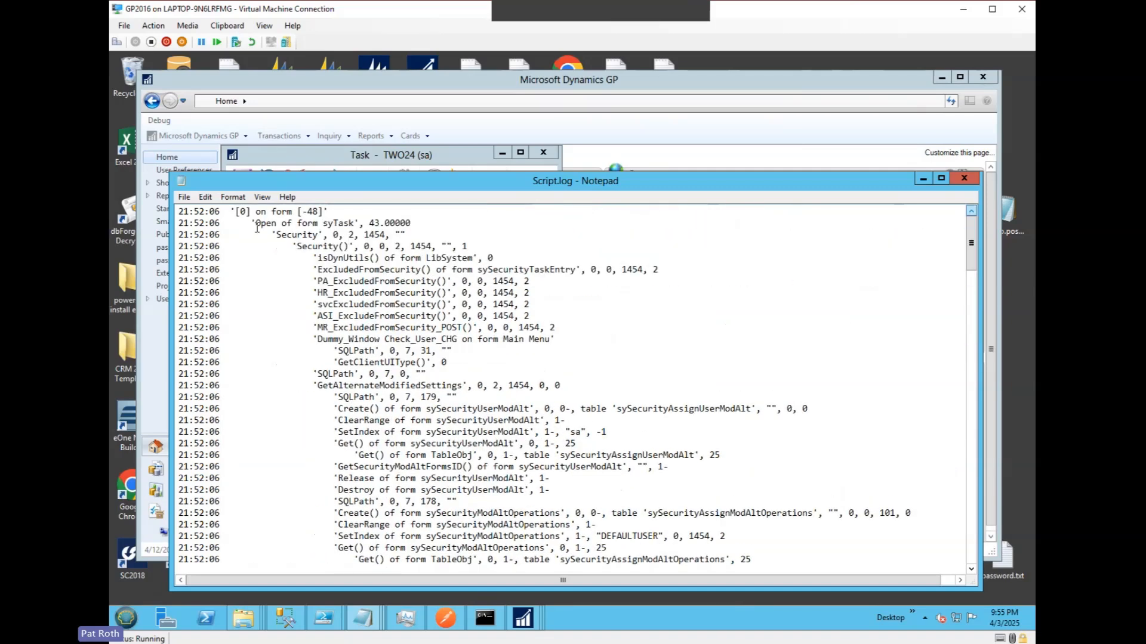
{"action": "left_click_drag", "start_coordinate": [246, 223], "coordinate": [416, 224]}
{"action": "left_click", "coordinate": [416, 224]}
{"action": "double_click", "coordinate": [412, 223]}
{"action": "left_click_drag", "start_coordinate": [972, 249], "coordinate": [947, 557]}
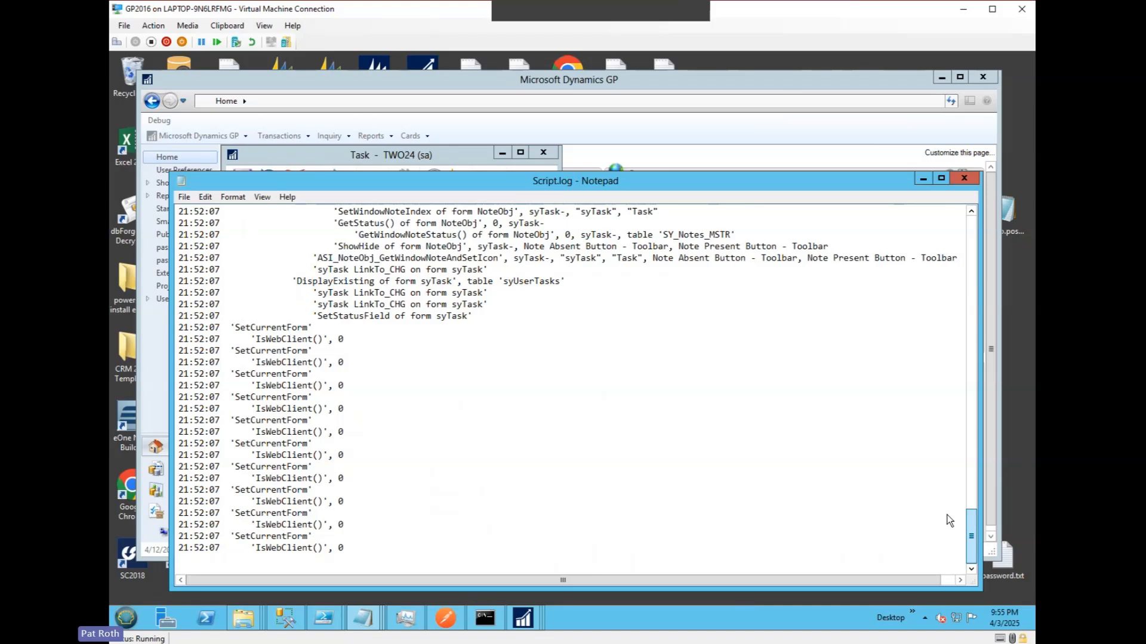
{"action": "scroll", "coordinate": [949, 505], "scroll_direction": "up", "scroll_amount": 6}
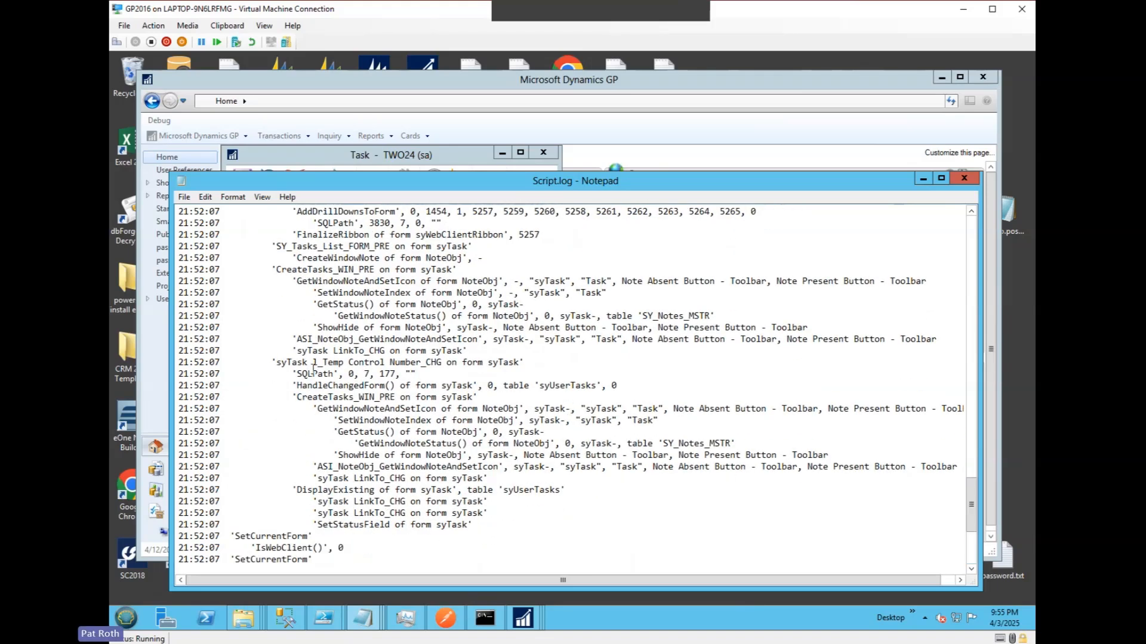
{"action": "left_click_drag", "start_coordinate": [267, 362], "coordinate": [519, 358]}
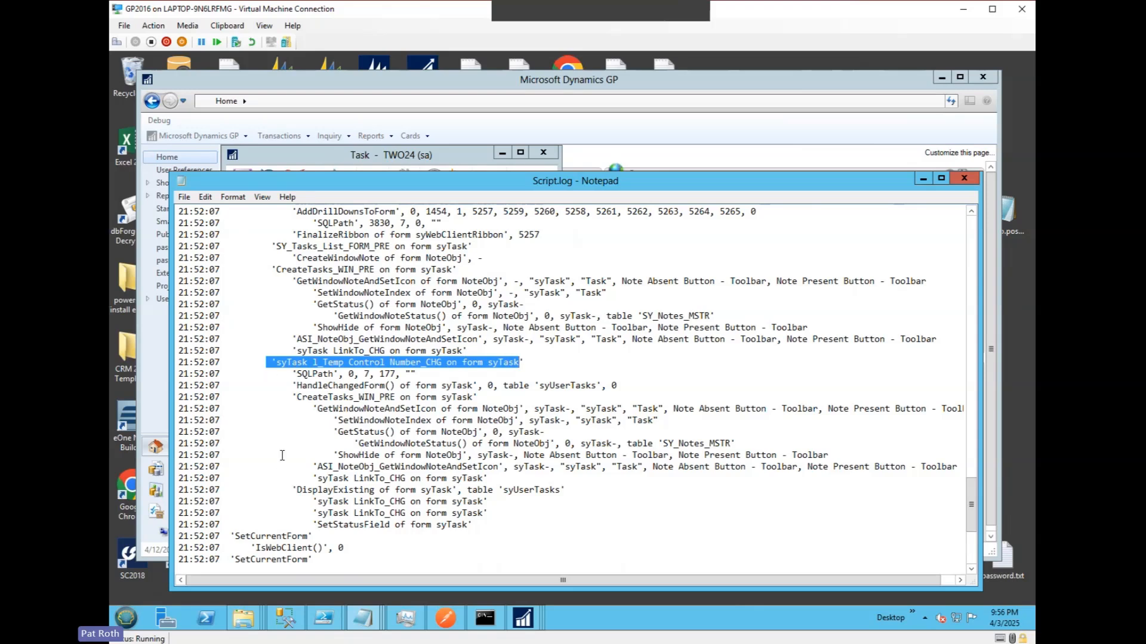
{"action": "left_click", "coordinate": [294, 374]}
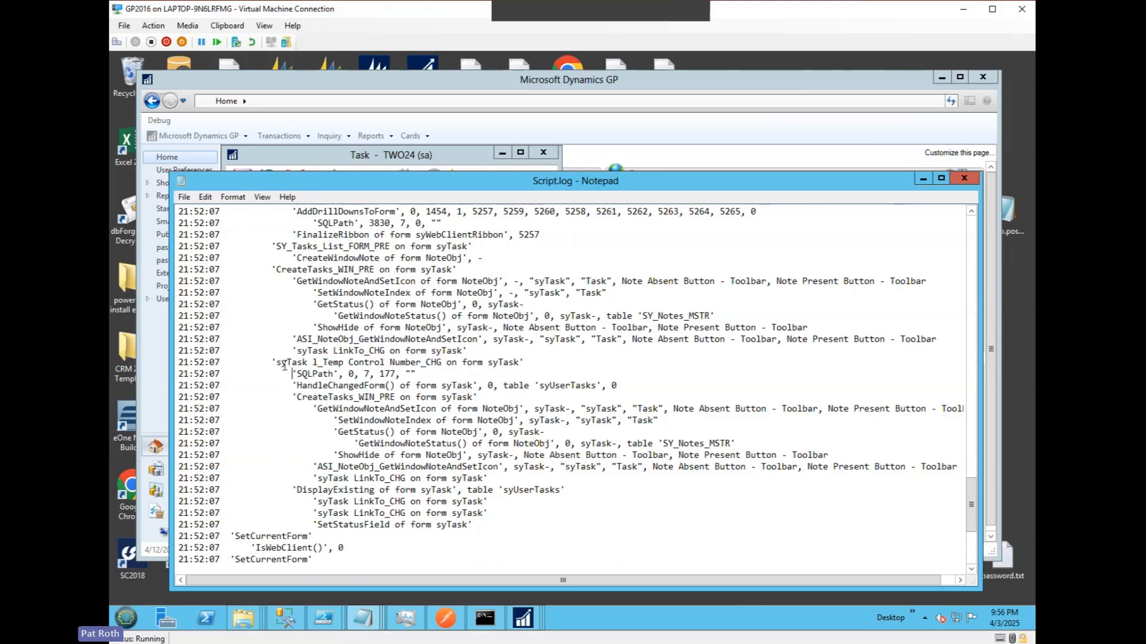
{"action": "double_click", "coordinate": [302, 362]}
{"action": "left_click_drag", "start_coordinate": [297, 374], "coordinate": [368, 488]}
{"action": "left_click", "coordinate": [368, 488]}
Close Script.log and the task #1 window
{"action": "left_click", "coordinate": [965, 178]}
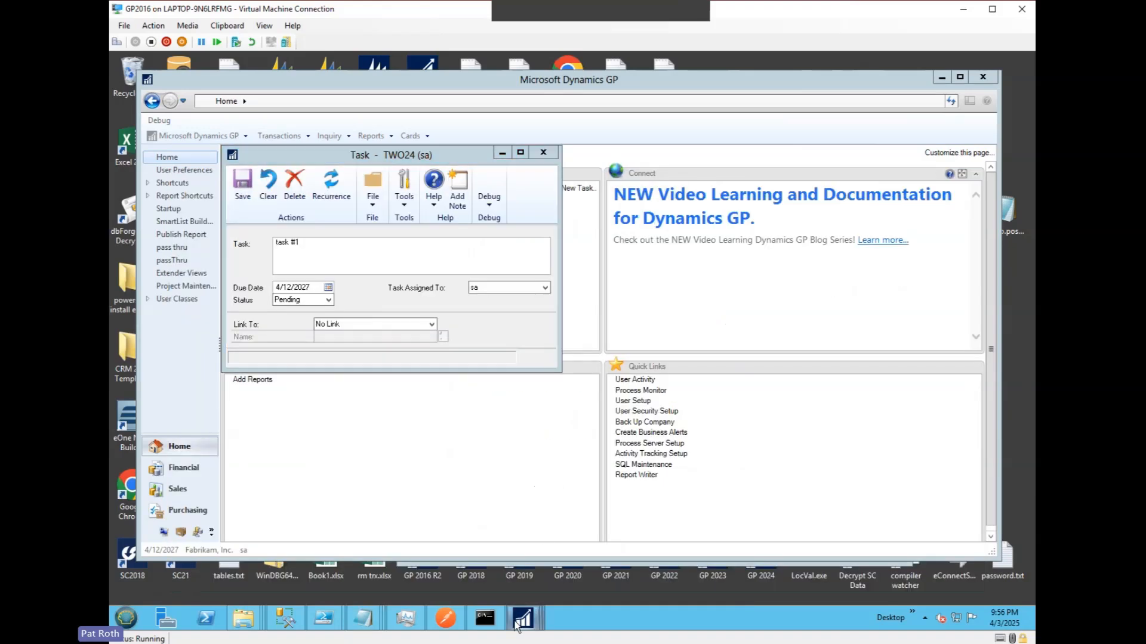
{"action": "mouse_move", "coordinate": [517, 626]}
{"action": "left_click", "coordinate": [544, 153]}
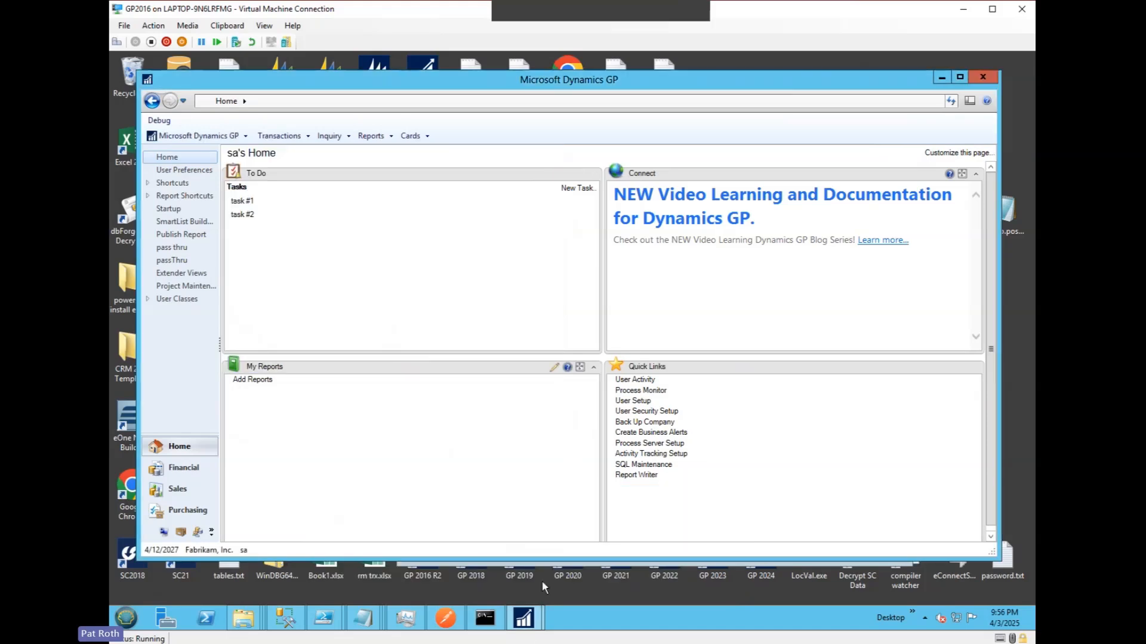
Check the key fields of the User Tasks table in the GP Tasks definition in SmartList Builder
{"action": "left_click", "coordinate": [581, 561]}
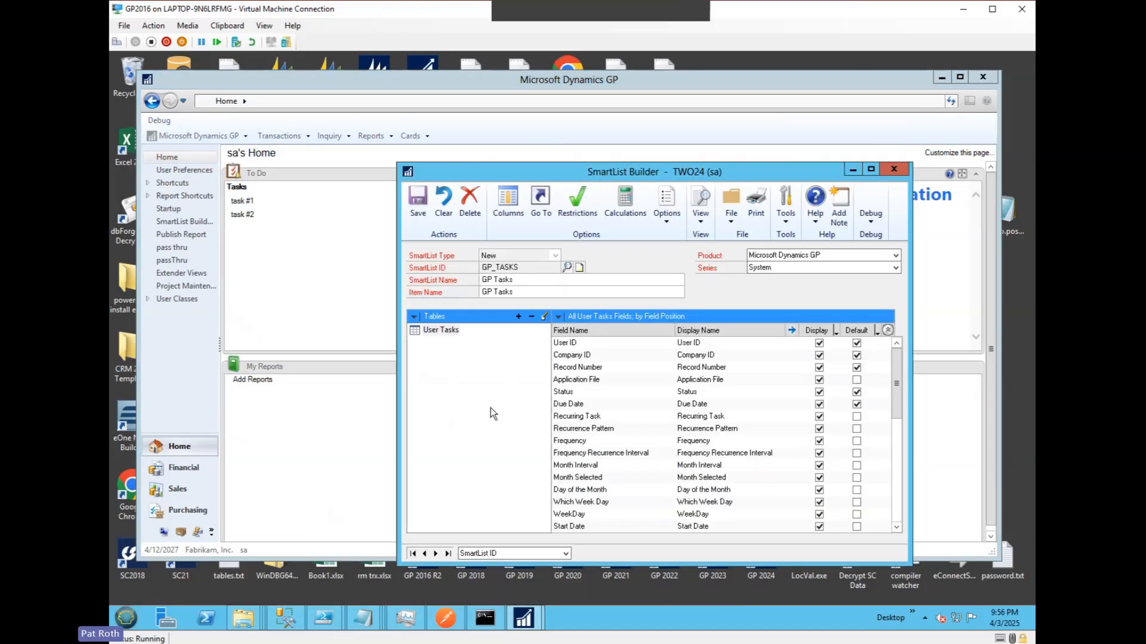
{"action": "left_click", "coordinate": [545, 317]}
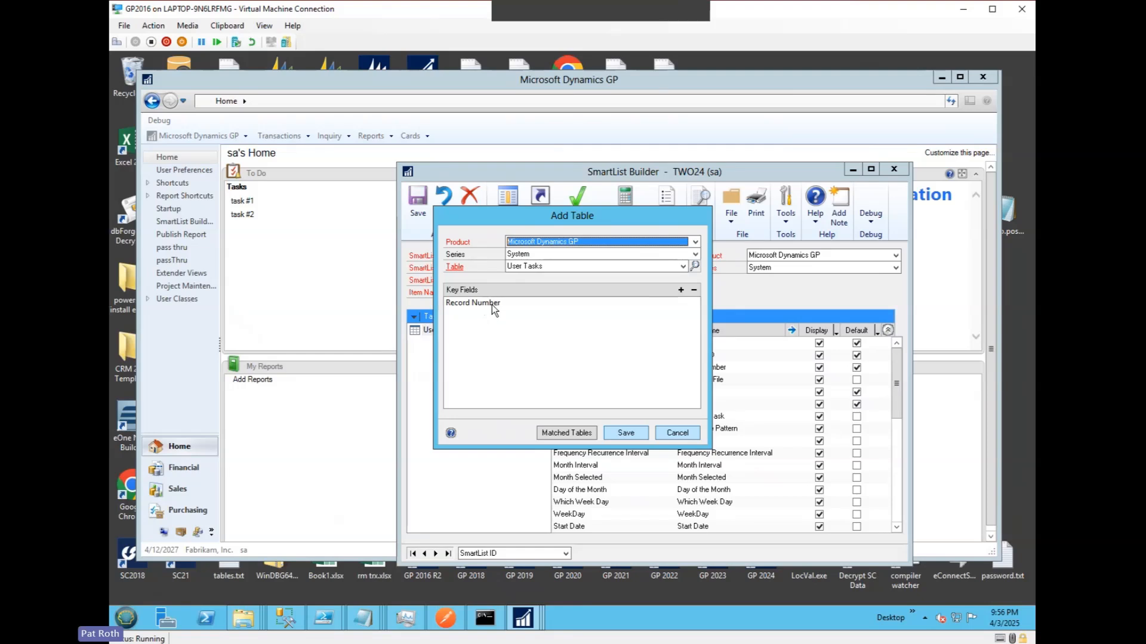
{"action": "left_click", "coordinate": [676, 432]}
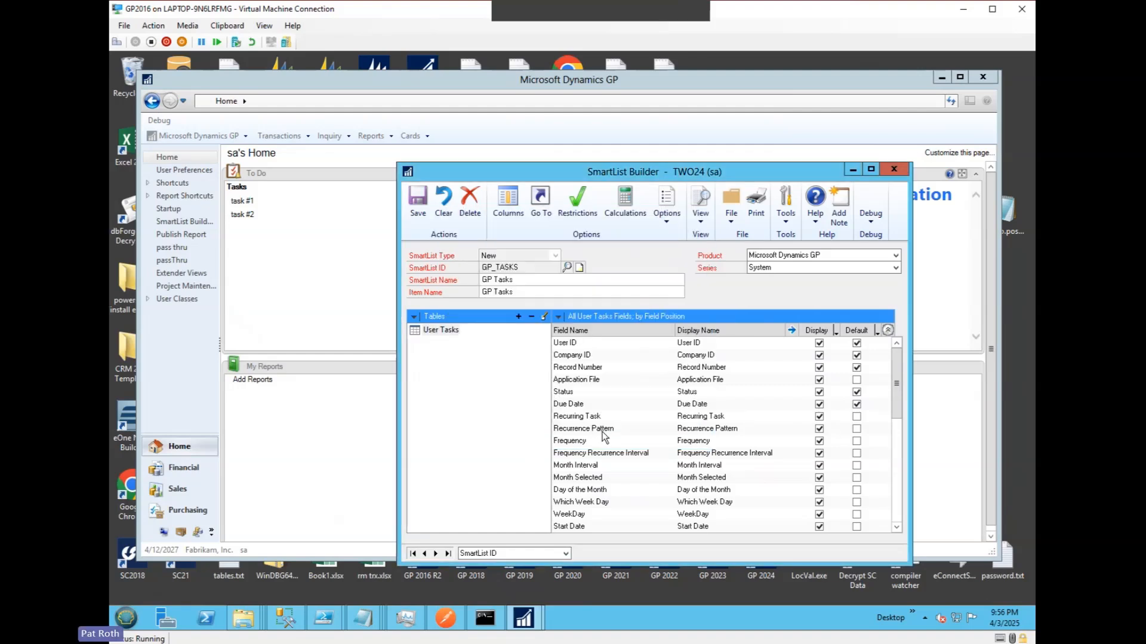
Open SmartList, display the GP Tasks list under System, and select the task #1 record
{"action": "left_click", "coordinate": [371, 281]}
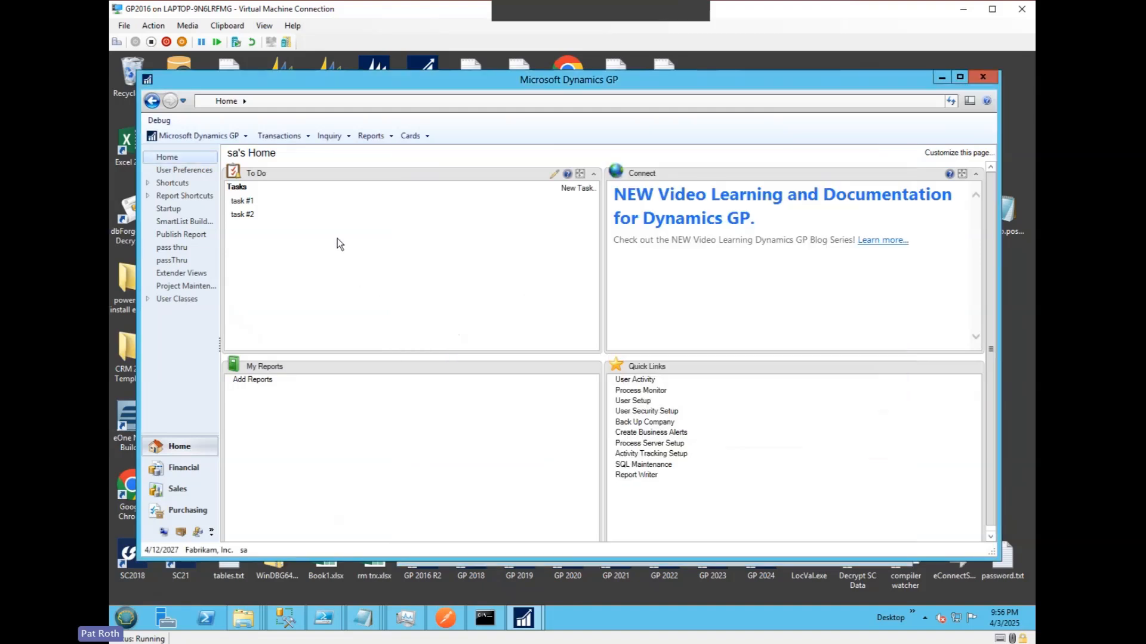
{"action": "left_click", "coordinate": [226, 136]}
{"action": "left_click", "coordinate": [210, 231]}
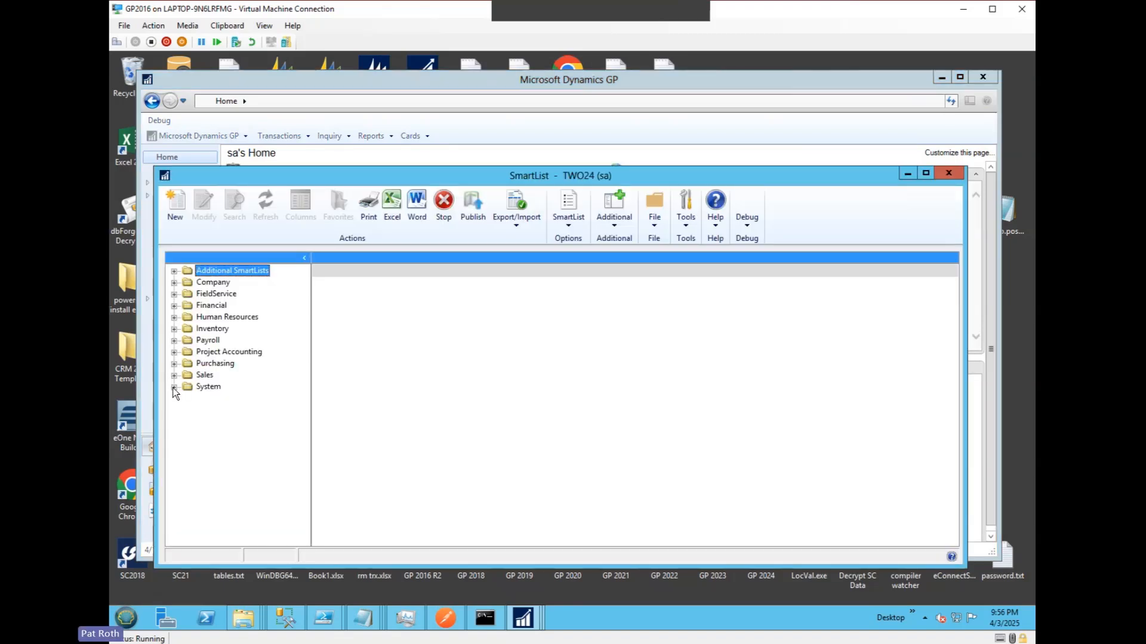
{"action": "left_click", "coordinate": [174, 388]}
{"action": "left_click", "coordinate": [225, 398]}
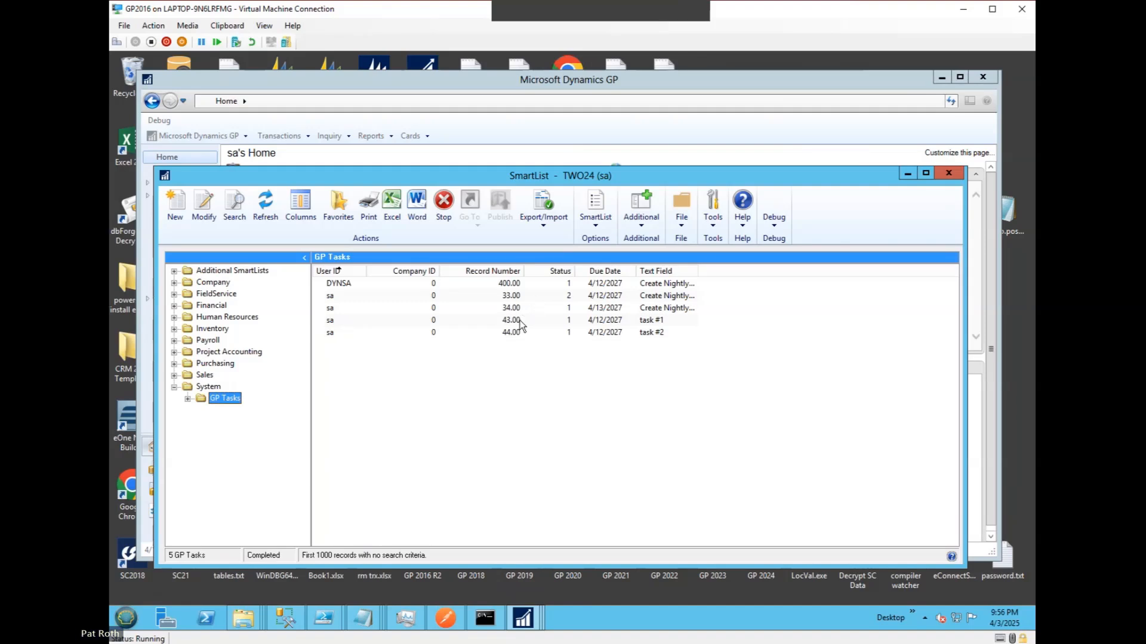
{"action": "left_click", "coordinate": [520, 324]}
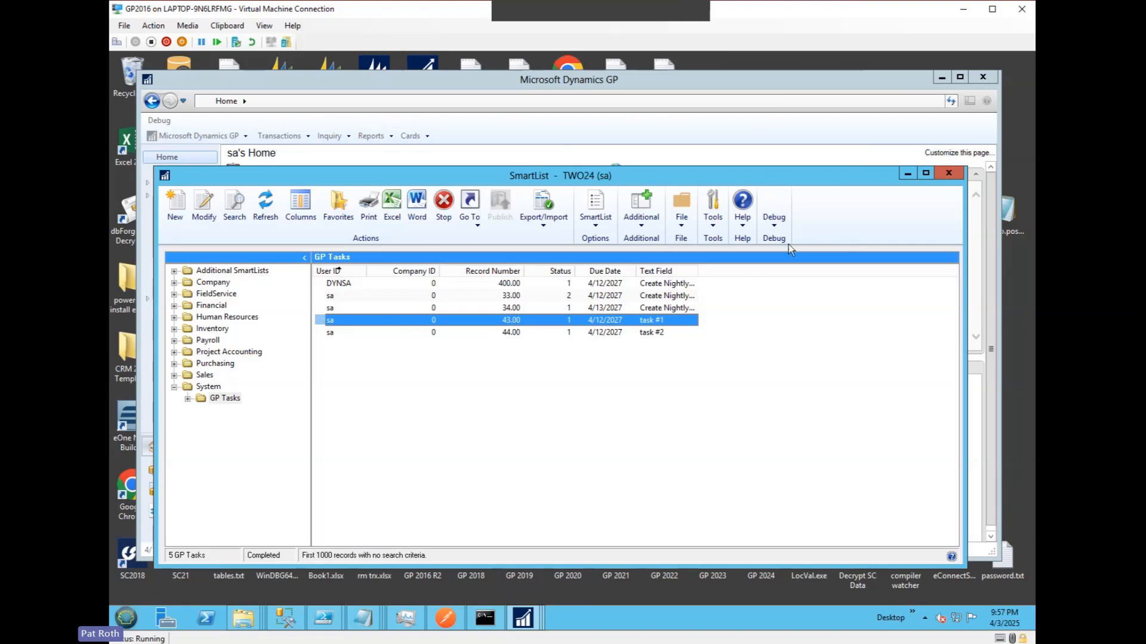
Close the SmartList window and return to the GP_TASKS definition in SmartList Builder
{"action": "left_click", "coordinate": [908, 176]}
{"action": "mouse_move", "coordinate": [524, 619]}
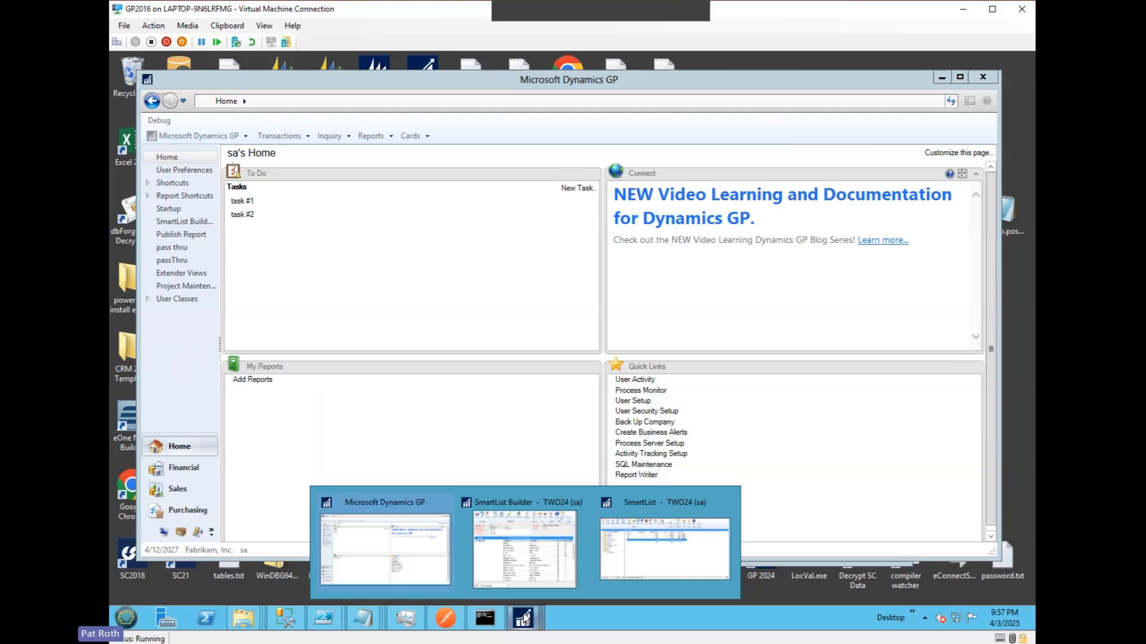
{"action": "left_click", "coordinate": [654, 532]}
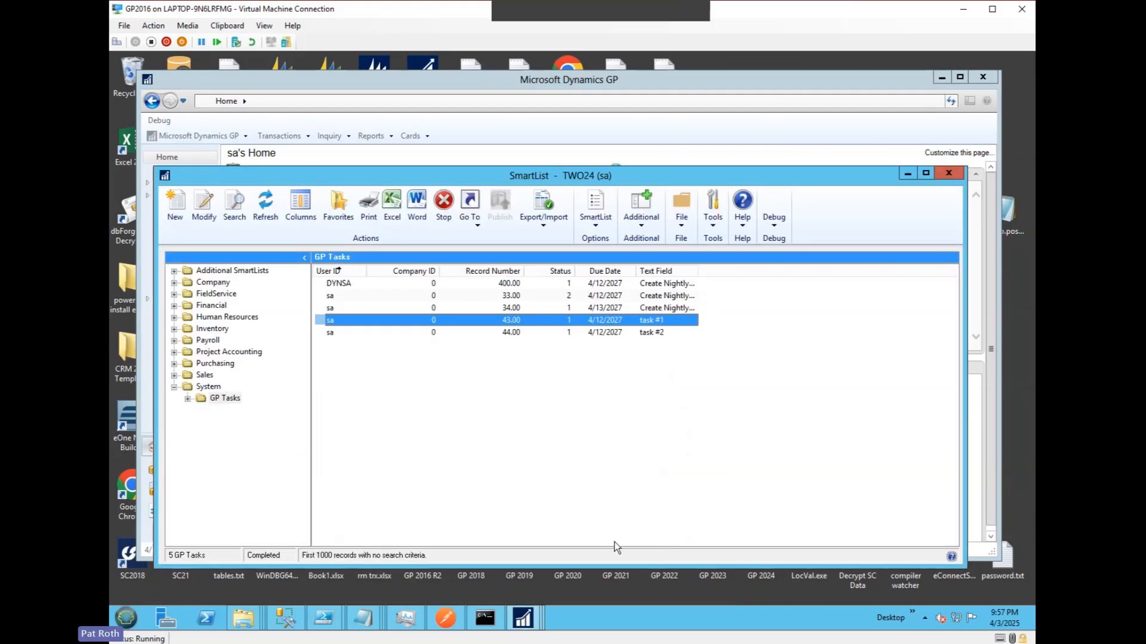
{"action": "left_click", "coordinate": [946, 175]}
{"action": "mouse_move", "coordinate": [528, 624]}
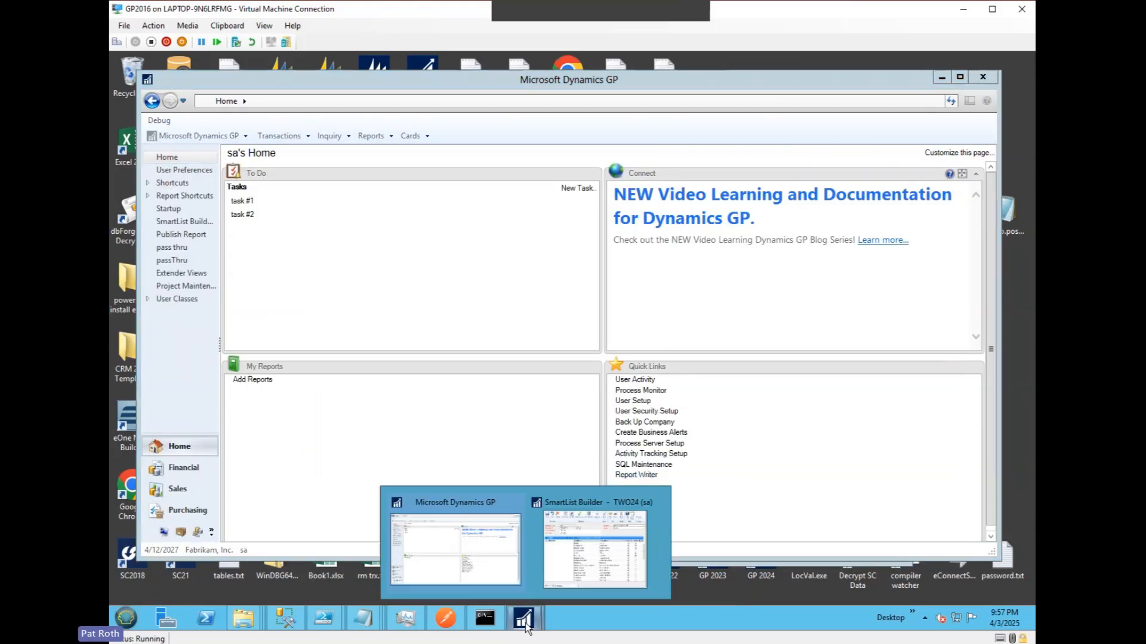
{"action": "left_click", "coordinate": [563, 559]}
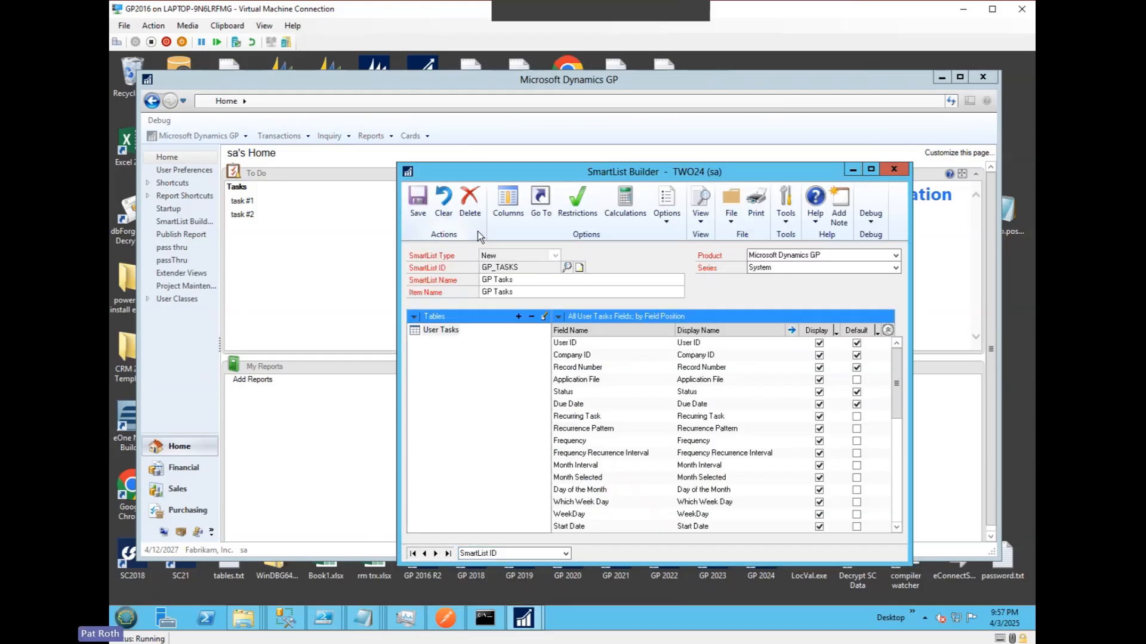
Add an Open Form Go To to the GP Tasks SmartList with the description Open Task
{"action": "left_click_drag", "start_coordinate": [542, 173], "coordinate": [471, 162]}
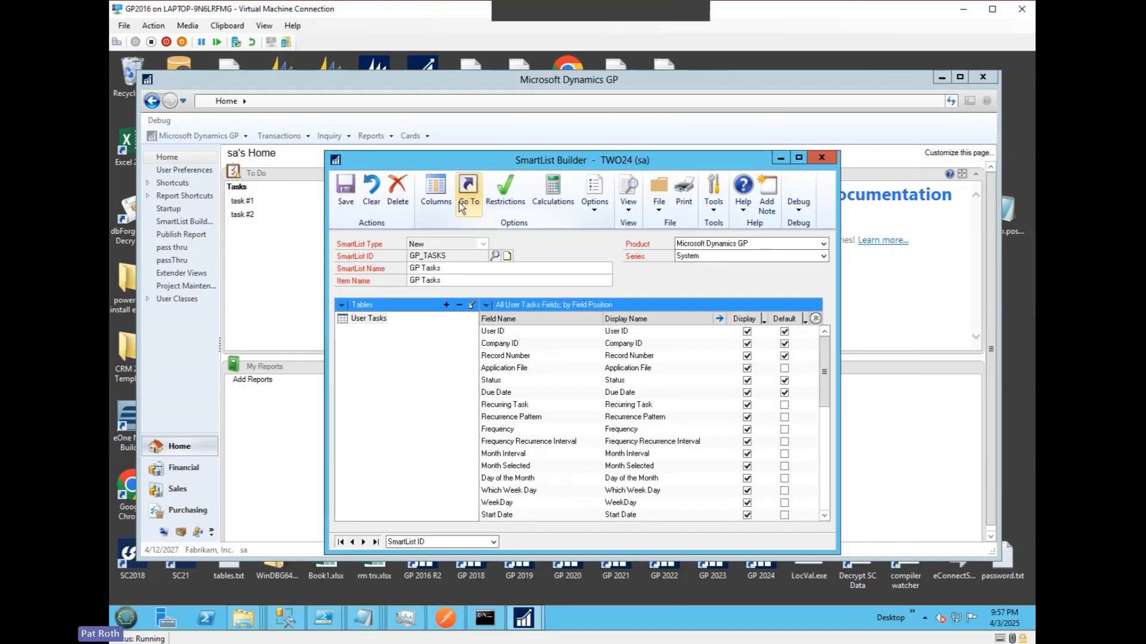
{"action": "left_click", "coordinate": [467, 204]}
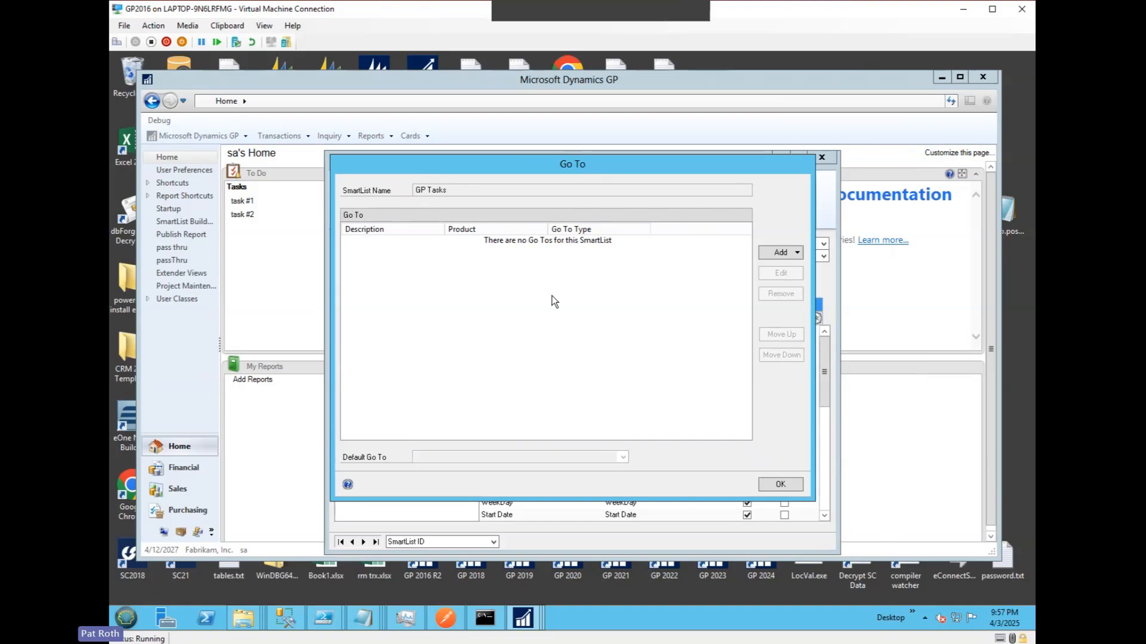
{"action": "left_click", "coordinate": [791, 253]}
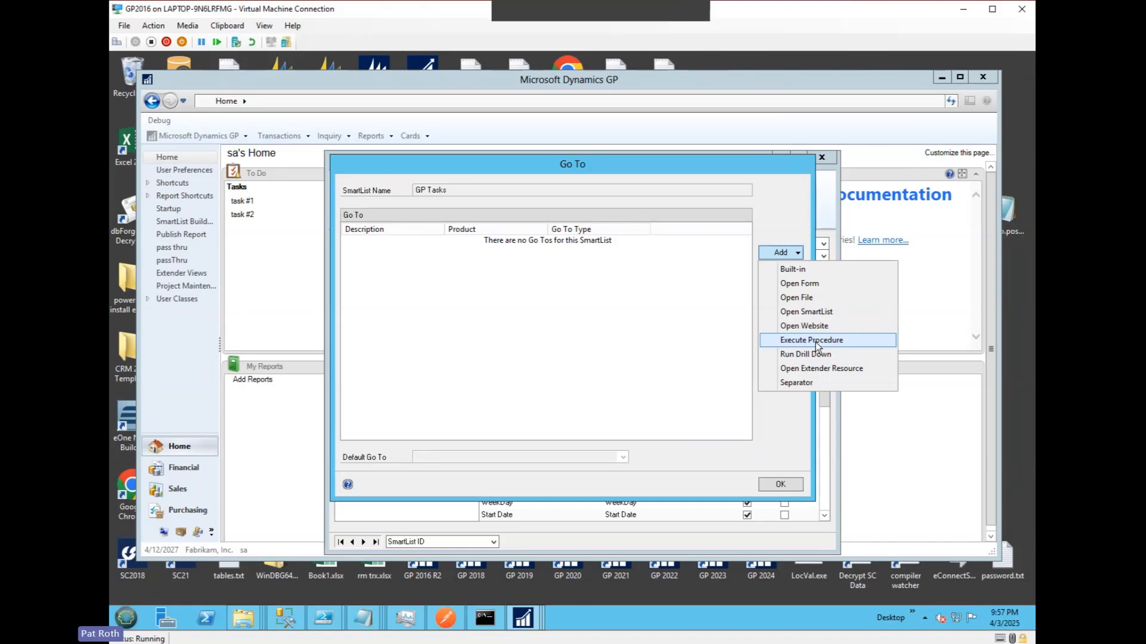
{"action": "left_click", "coordinate": [812, 286]}
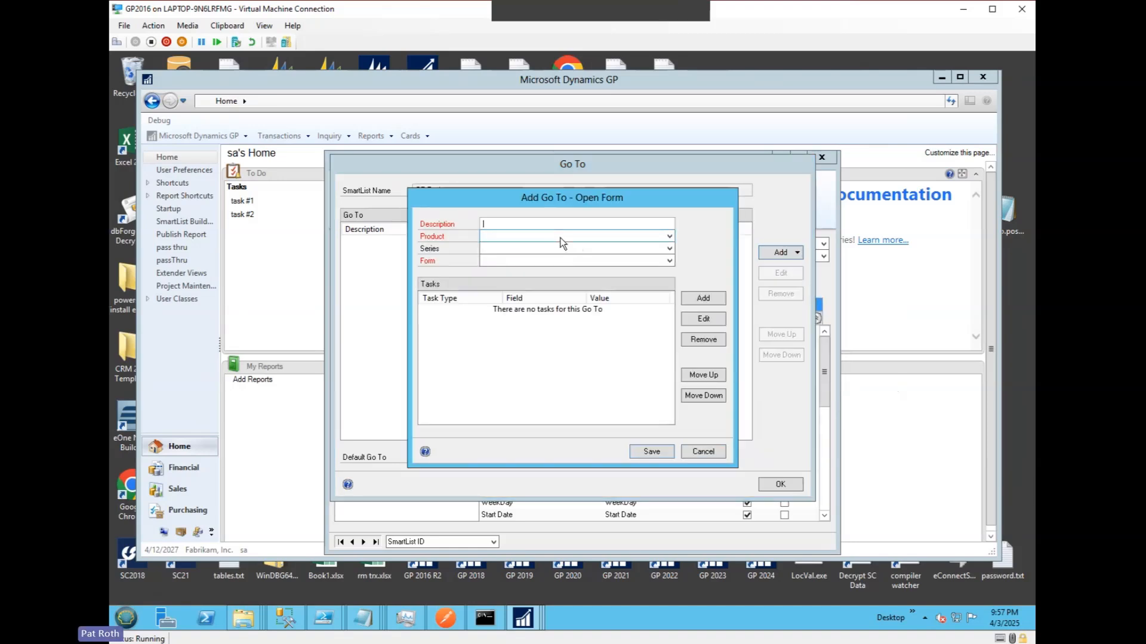
{"action": "type", "text": "Open Task"}
{"action": "key", "text": "Tab"}
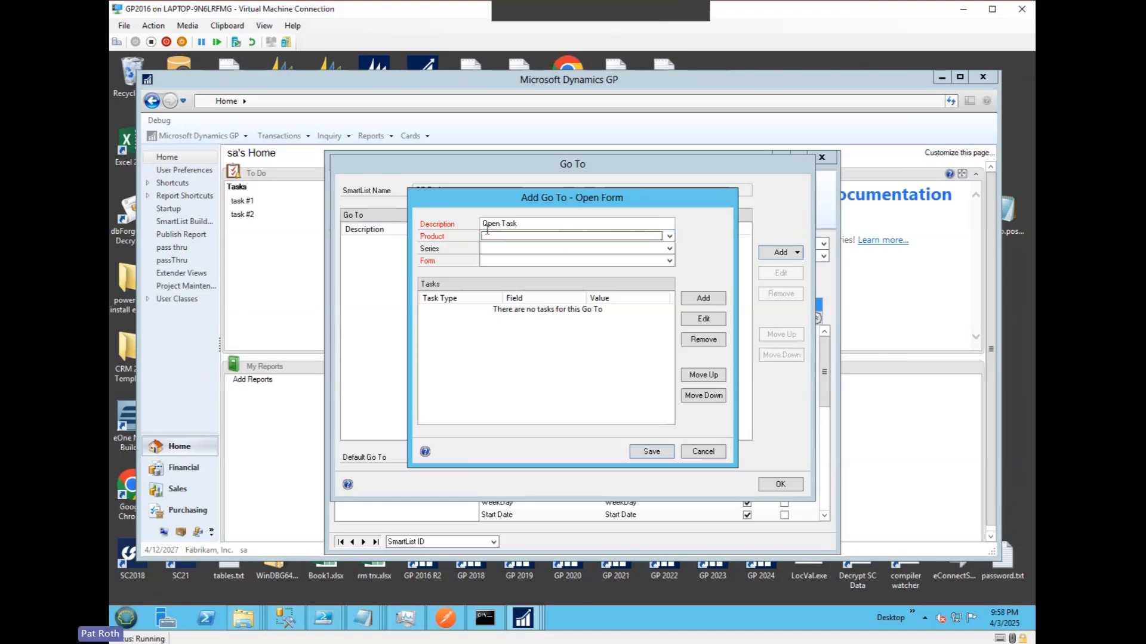
Set the Go To's product to Microsoft Dynamics GP, series to System and form to Task
{"action": "key", "text": "m"}
{"action": "key", "text": "Tab"}
{"action": "key", "text": "s"}
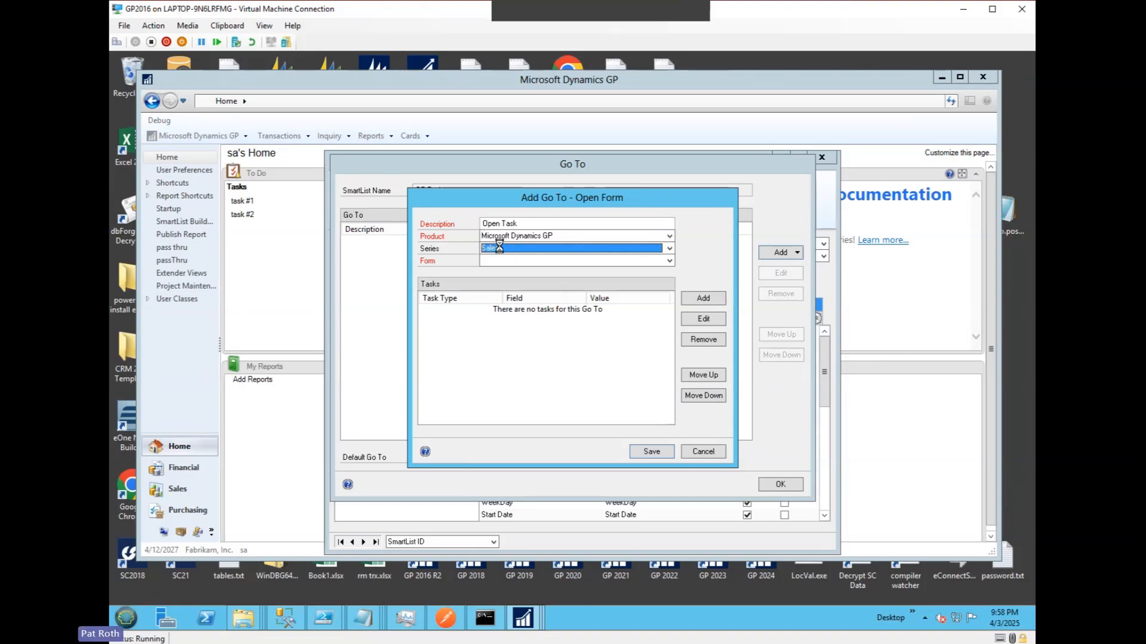
{"action": "left_click", "coordinate": [499, 247]}
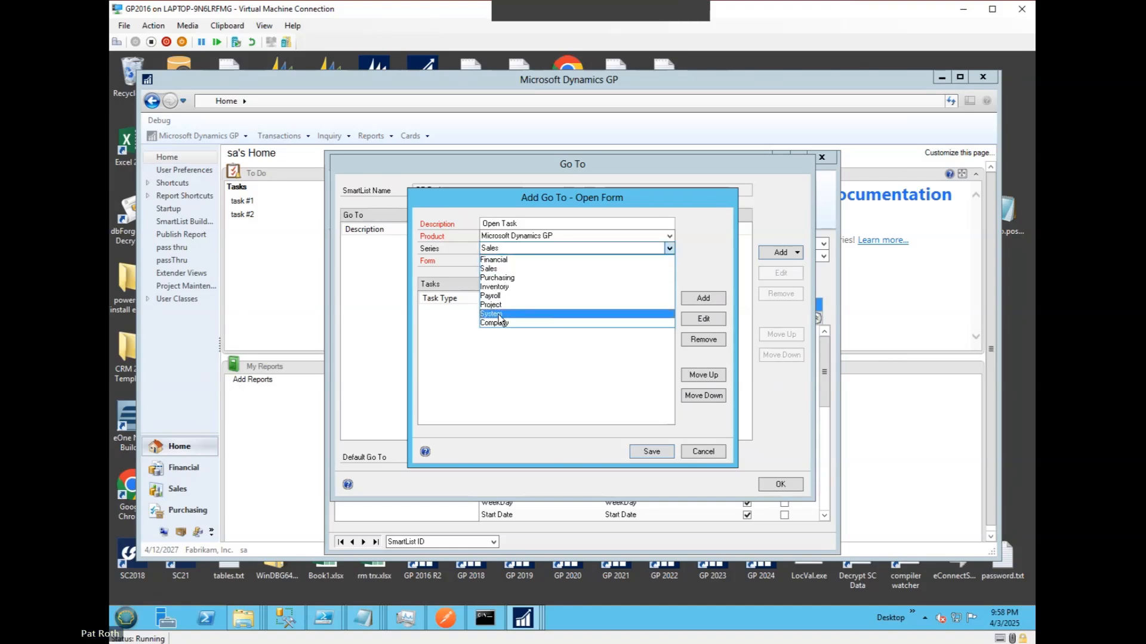
{"action": "left_click", "coordinate": [498, 318]}
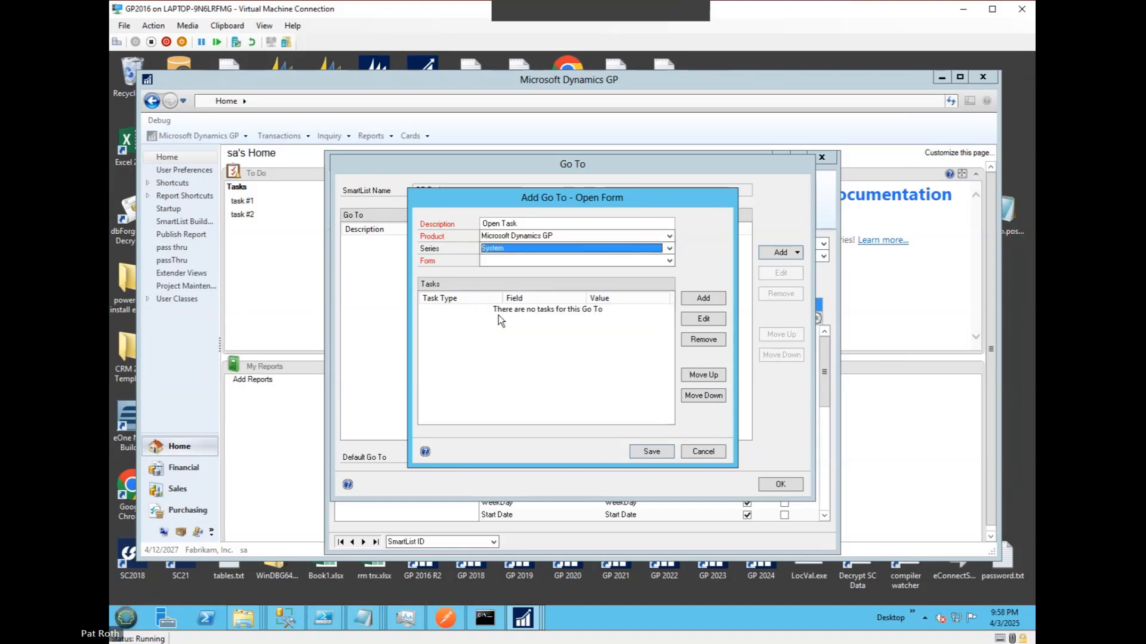
{"action": "left_click", "coordinate": [510, 263]}
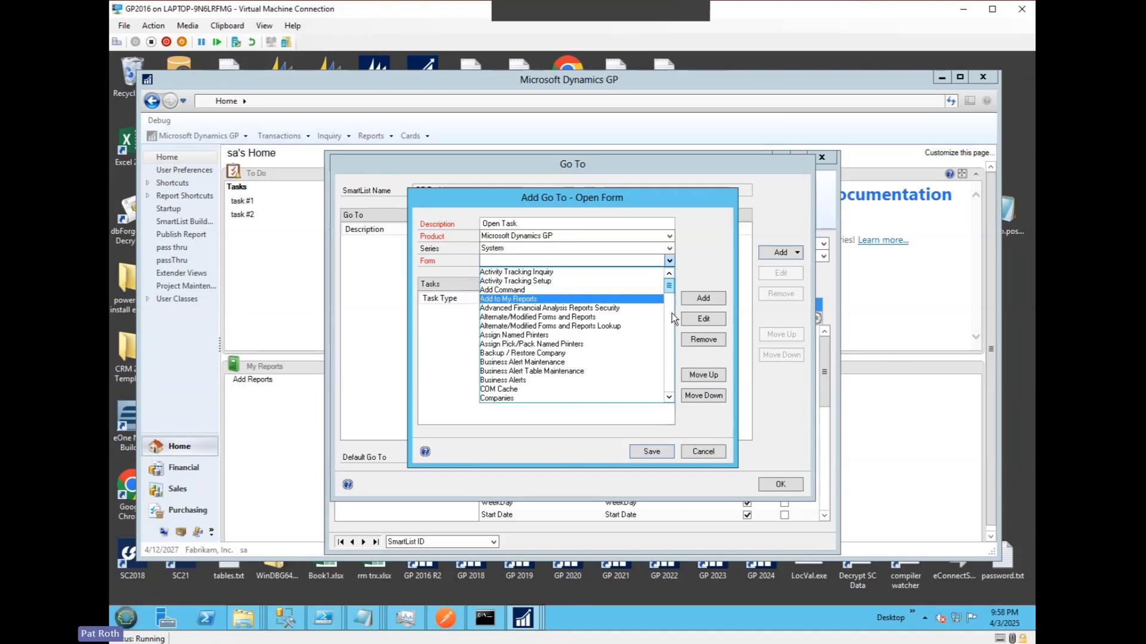
{"action": "left_click_drag", "start_coordinate": [672, 316], "coordinate": [668, 376]}
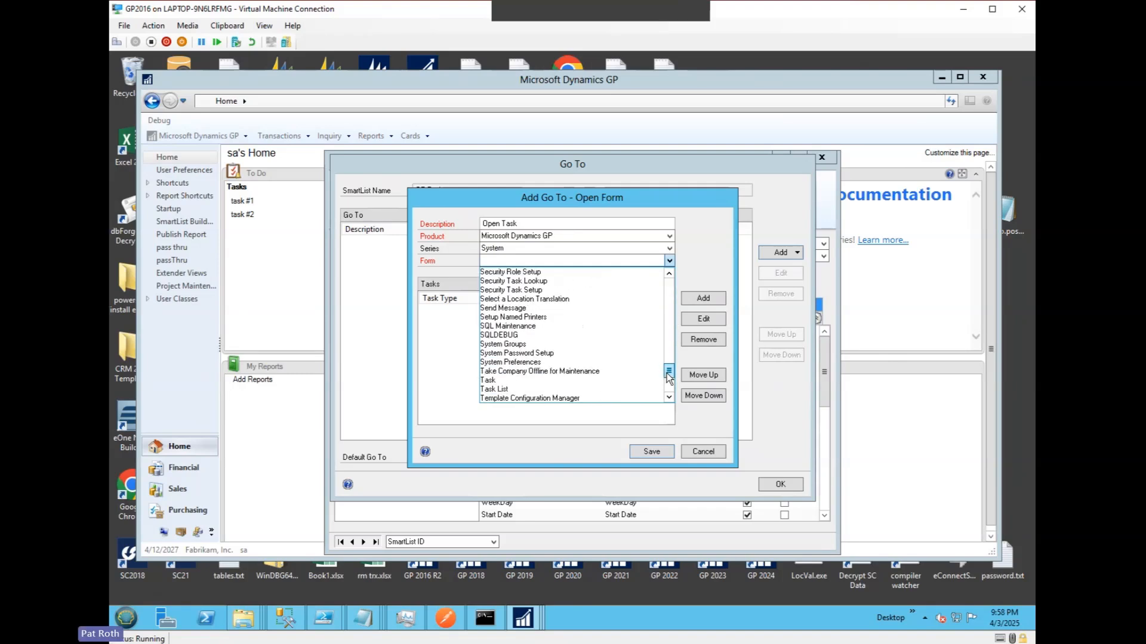
{"action": "left_click", "coordinate": [496, 382]}
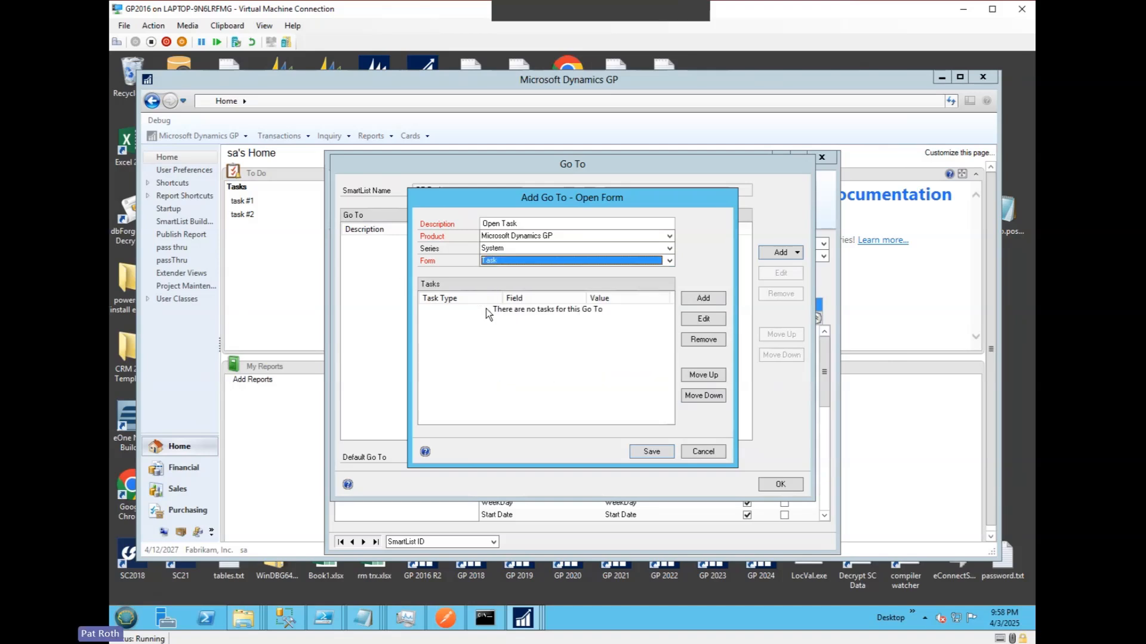
Add a task that sets (L) Temp Control Number to Record Number from User Tasks and runs the field script
{"action": "left_click", "coordinate": [704, 298]}
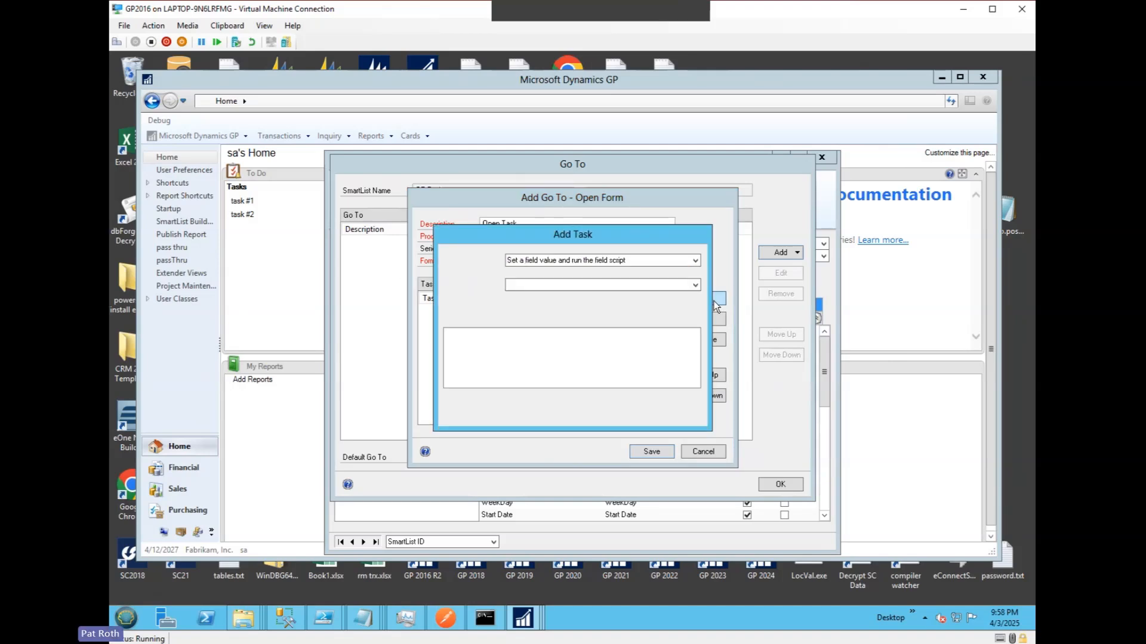
{"action": "left_click", "coordinate": [513, 259]}
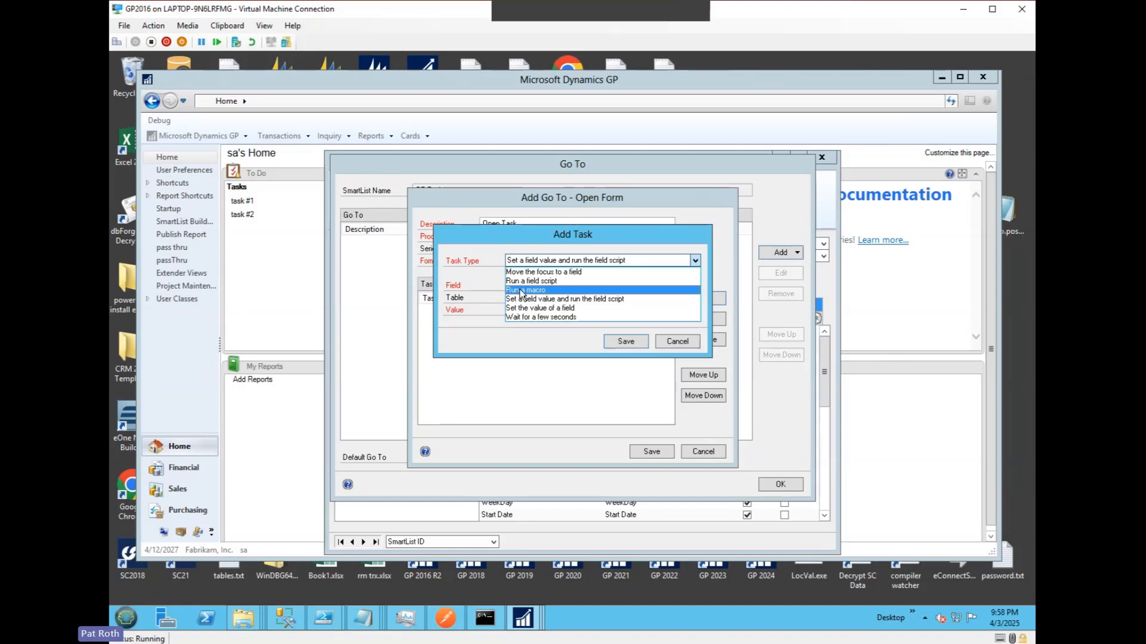
{"action": "left_click", "coordinate": [531, 299]}
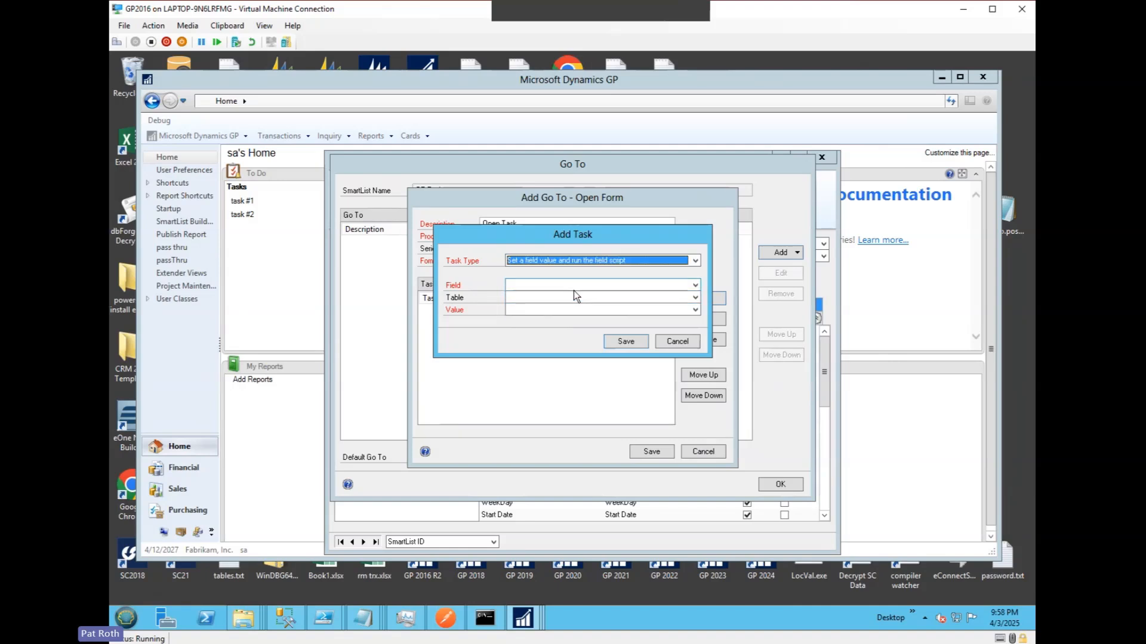
{"action": "left_click", "coordinate": [554, 288]}
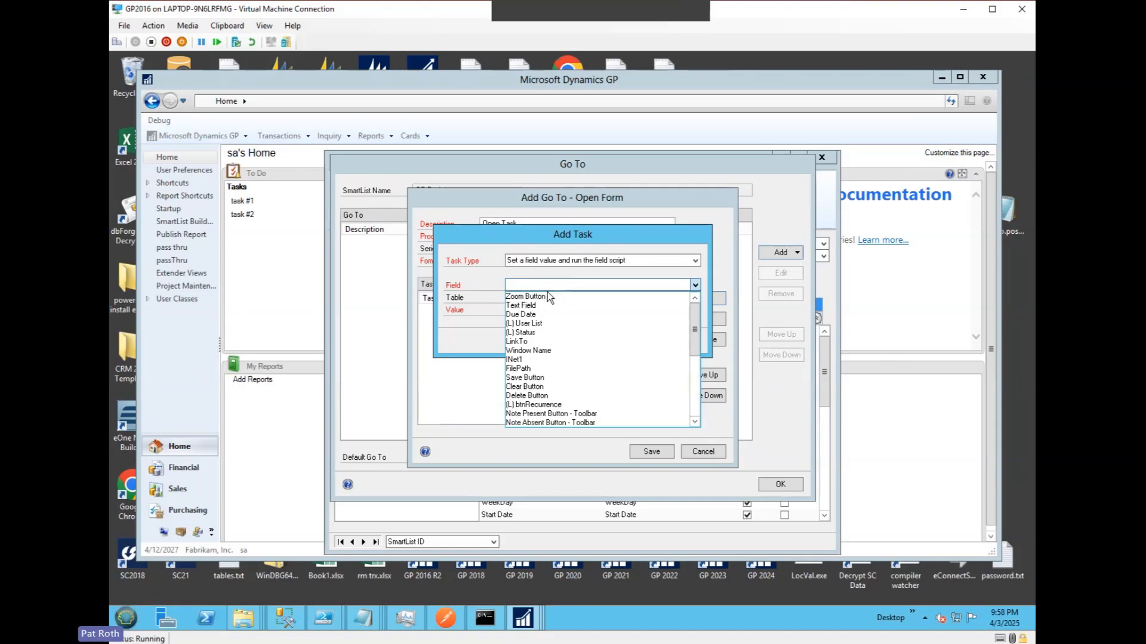
{"action": "left_click_drag", "start_coordinate": [696, 321], "coordinate": [697, 372]}
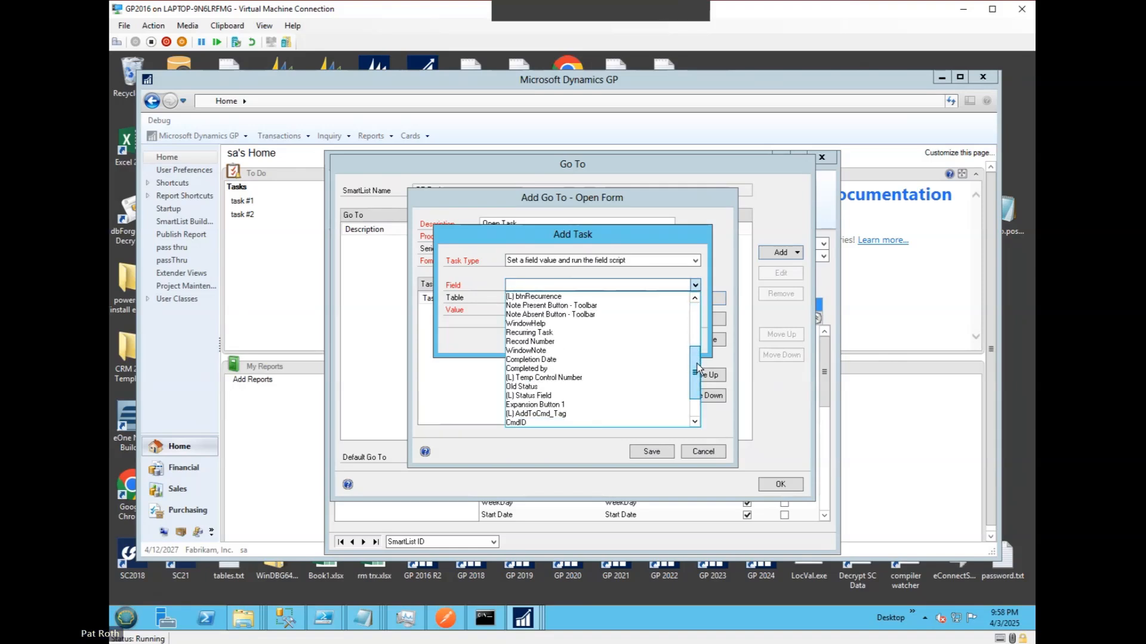
{"action": "left_click", "coordinate": [547, 379]}
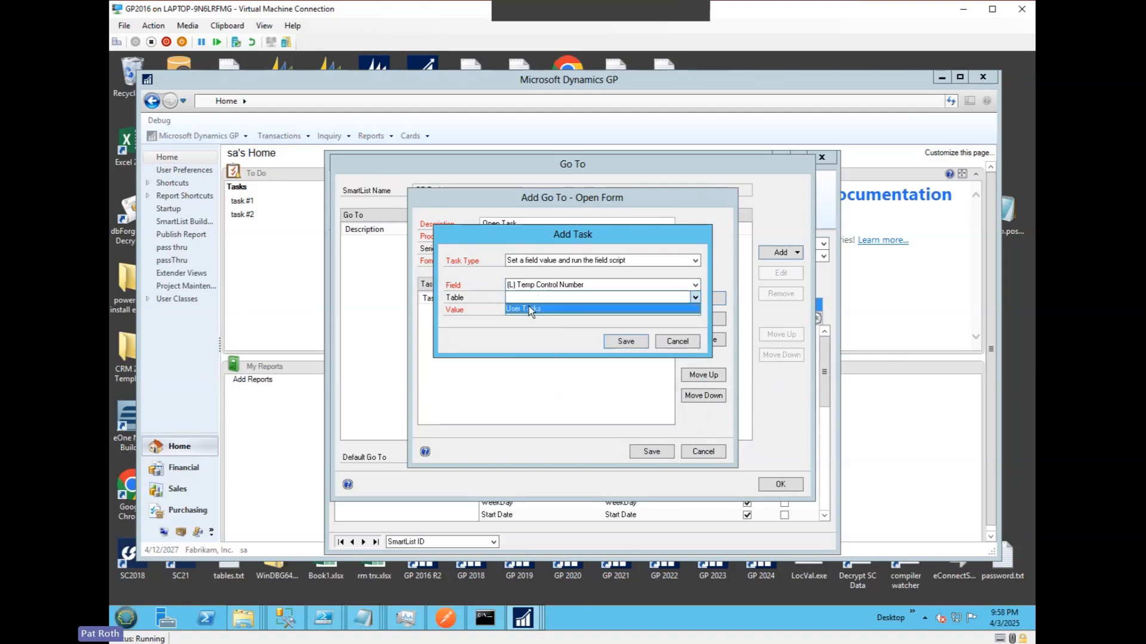
{"action": "left_click", "coordinate": [529, 309]}
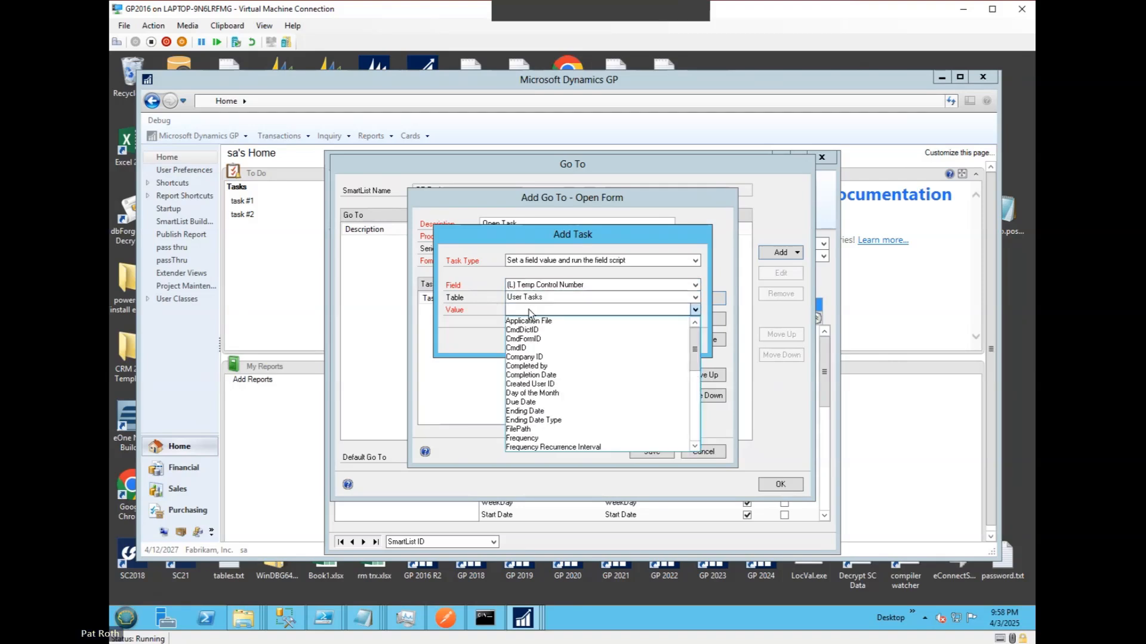
{"action": "left_click_drag", "start_coordinate": [693, 357], "coordinate": [686, 400]}
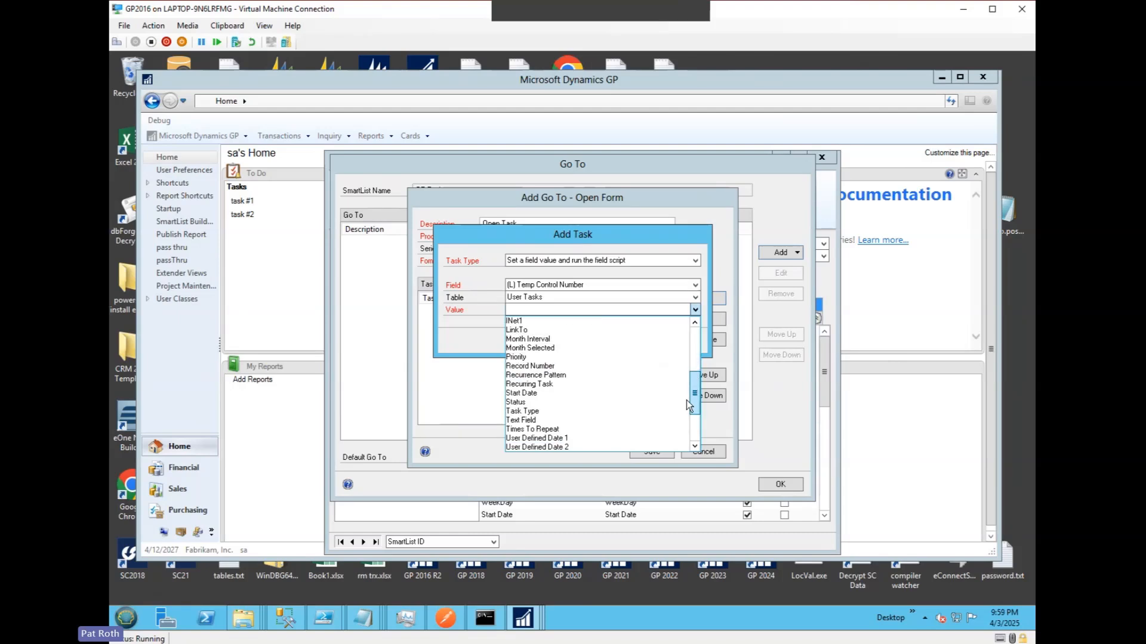
{"action": "left_click", "coordinate": [539, 365]}
{"action": "left_click", "coordinate": [625, 342]}
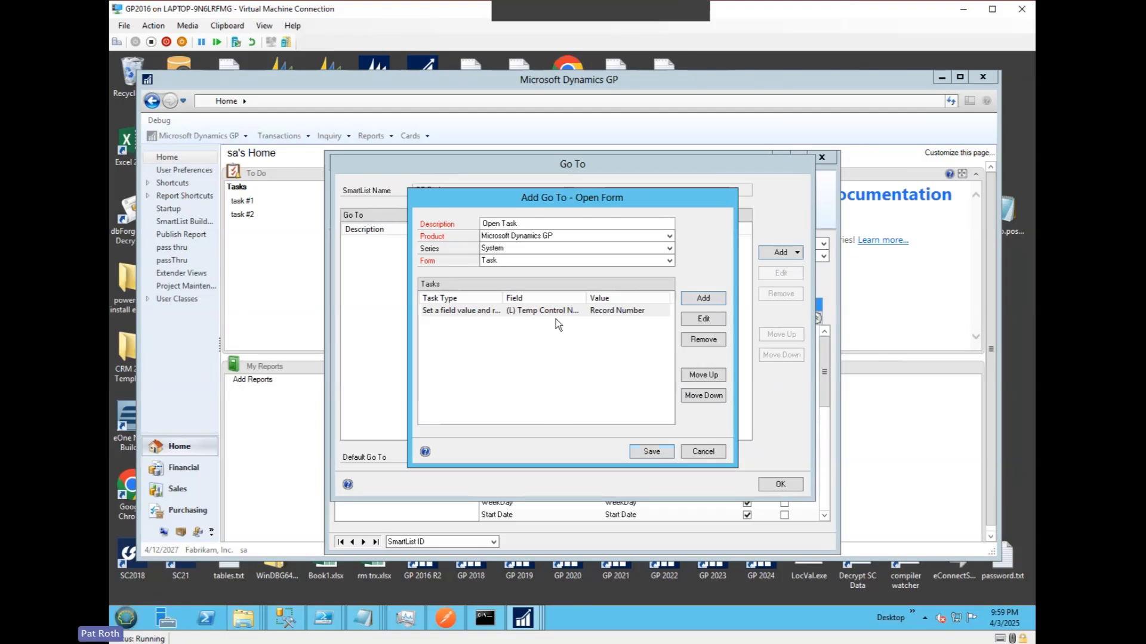
Save the new Go To and confirm Open Task as the default Go To for GP Tasks
{"action": "left_click", "coordinate": [651, 452]}
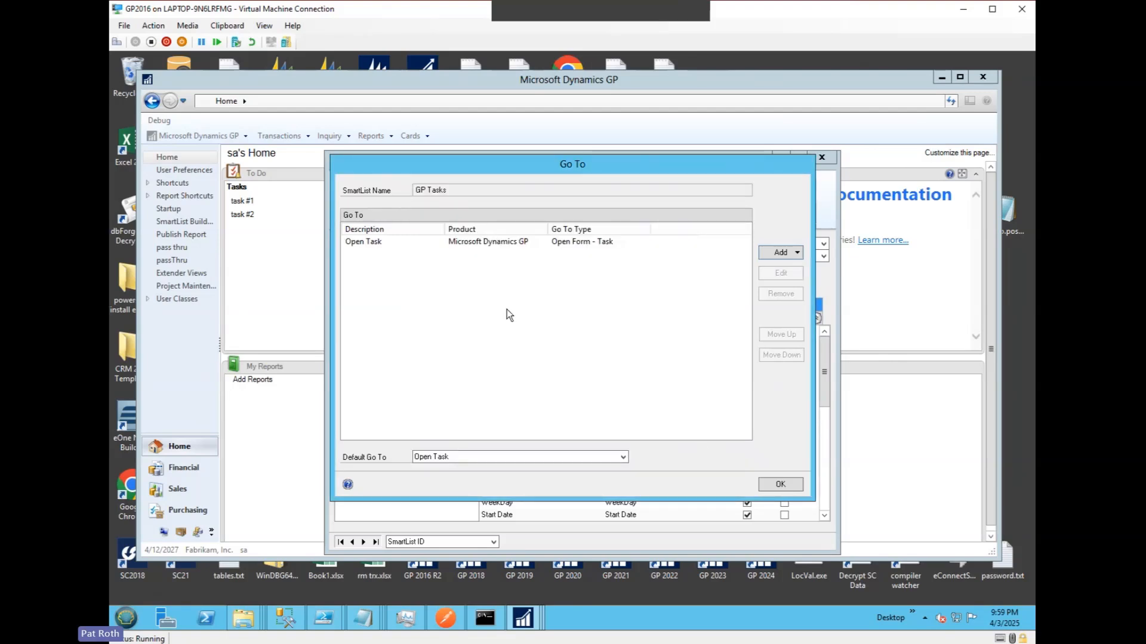
{"action": "left_click", "coordinate": [500, 455]}
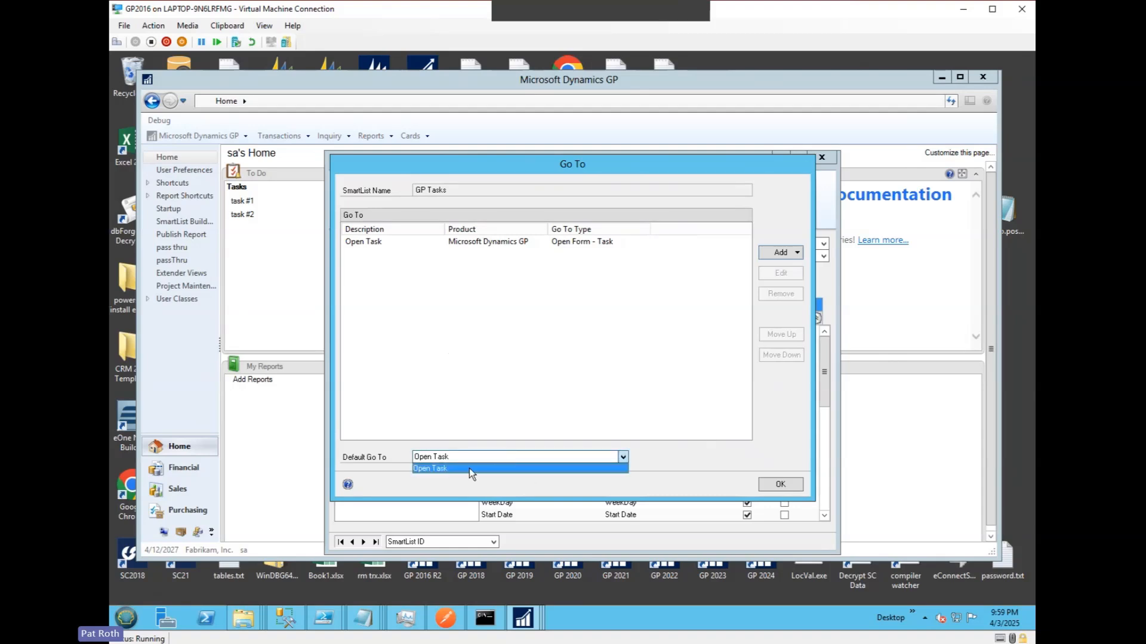
{"action": "left_click", "coordinate": [449, 470]}
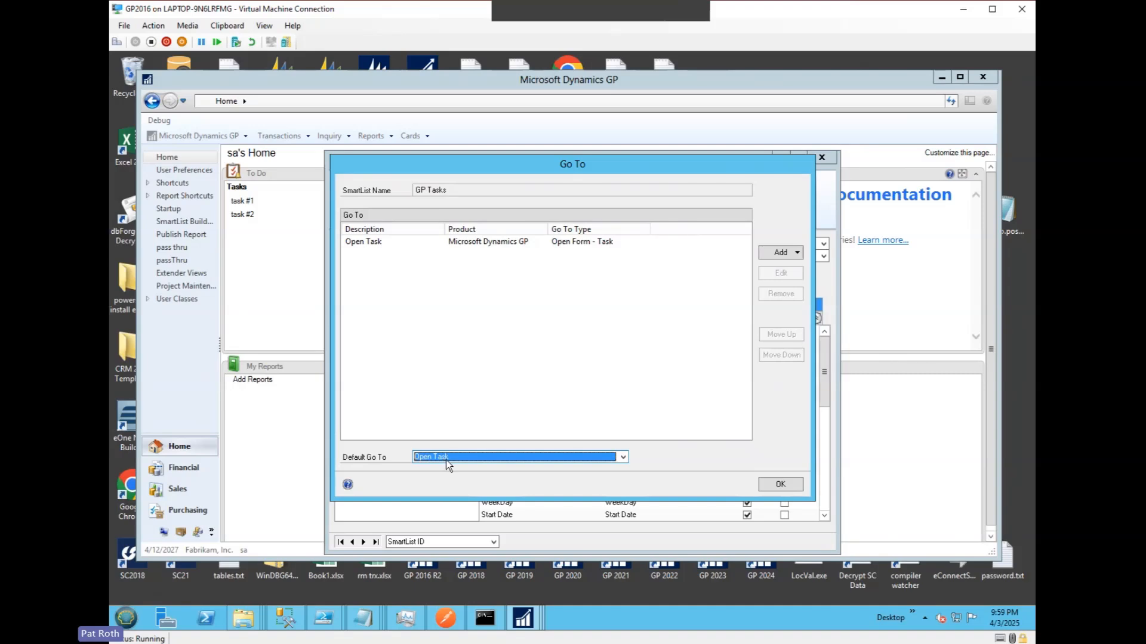
{"action": "left_click", "coordinate": [774, 485]}
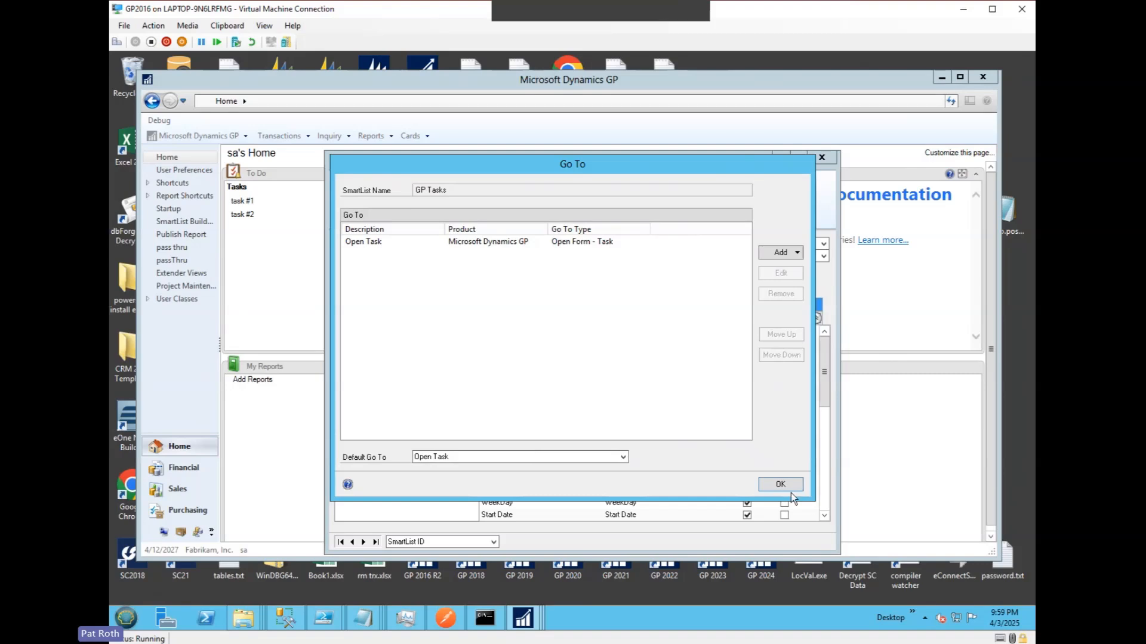
Accept the Go To setup, save the GP Tasks SmartList and close SmartList Builder
{"action": "left_click", "coordinate": [787, 487]}
{"action": "left_click", "coordinate": [346, 192]}
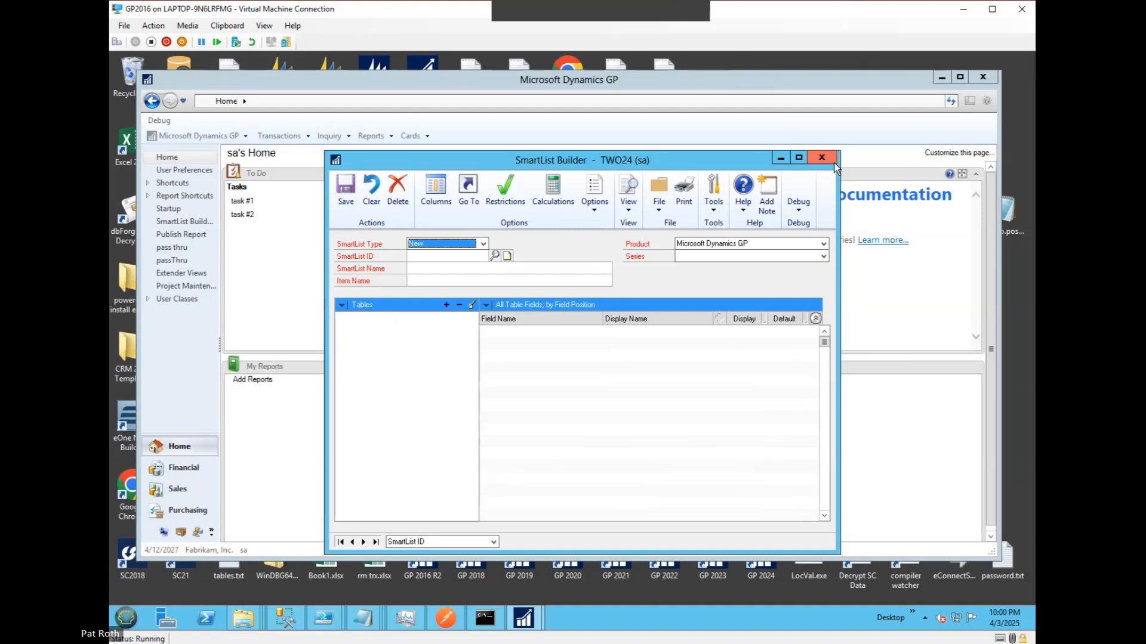
{"action": "left_click", "coordinate": [821, 158]}
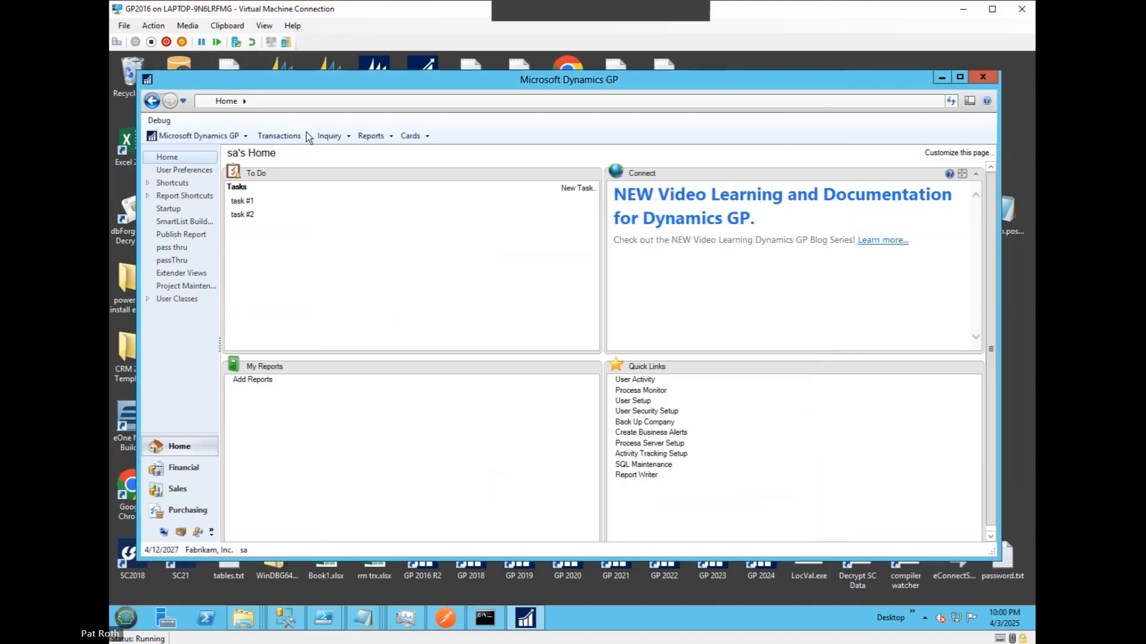
Open SmartList with the detected SmartList Builder changes applied and display the GP Tasks list under System
{"action": "left_click", "coordinate": [219, 136]}
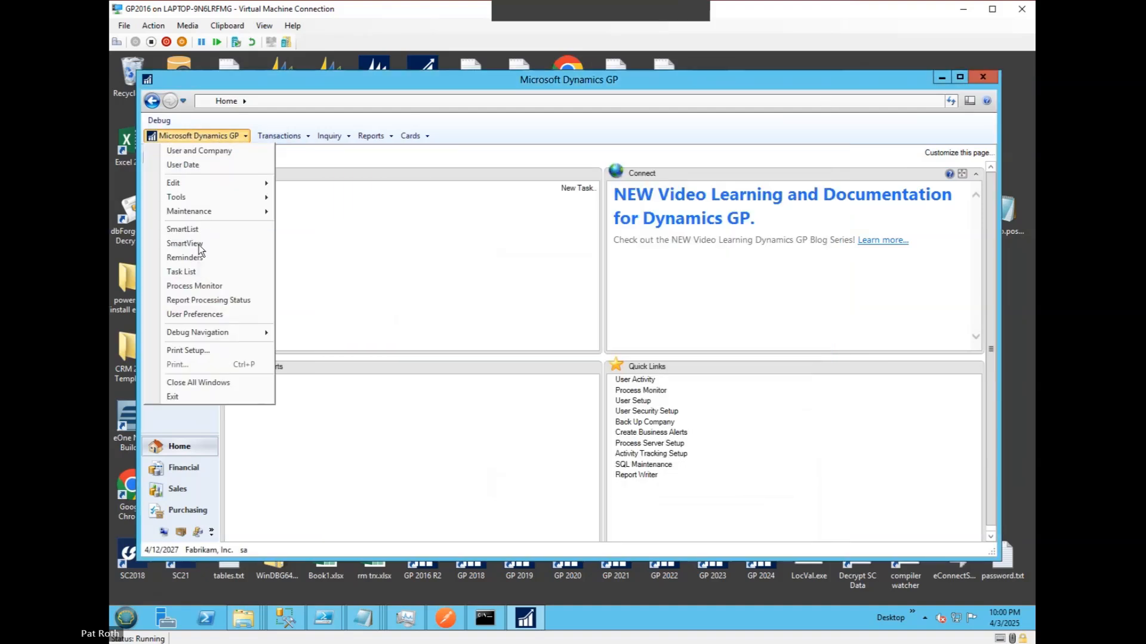
{"action": "left_click", "coordinate": [191, 231]}
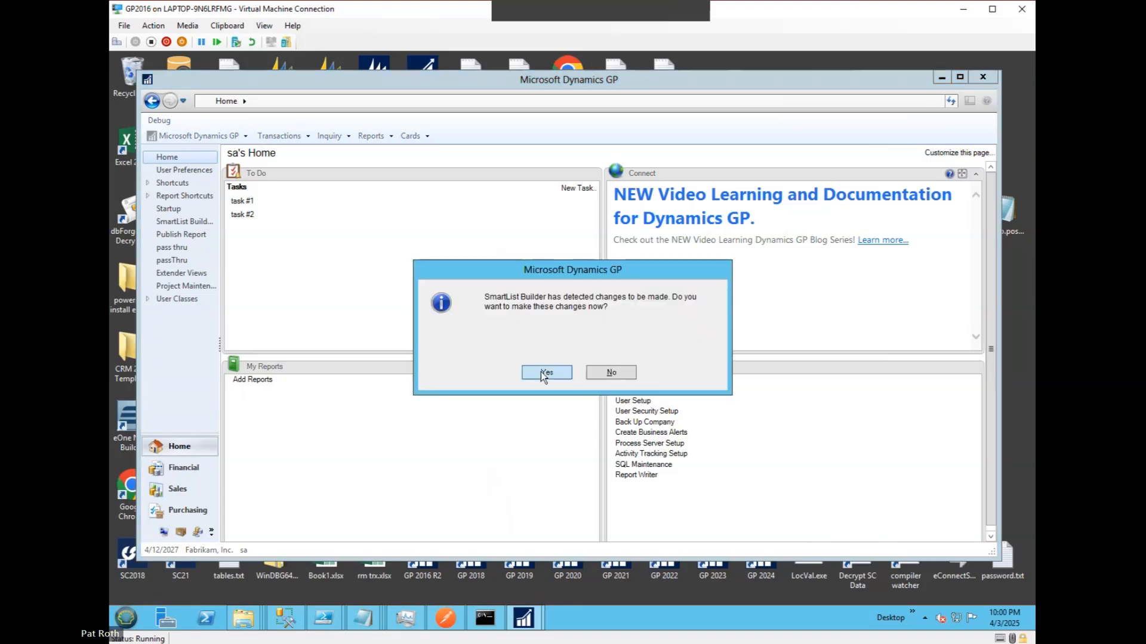
{"action": "left_click", "coordinate": [541, 371]}
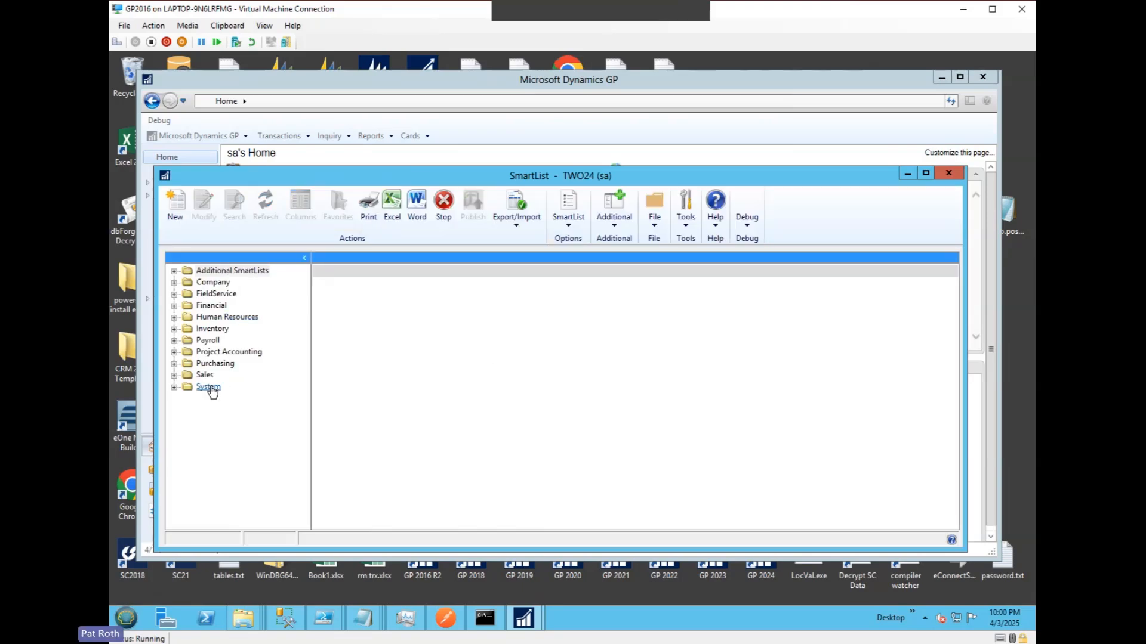
{"action": "left_click", "coordinate": [174, 387]}
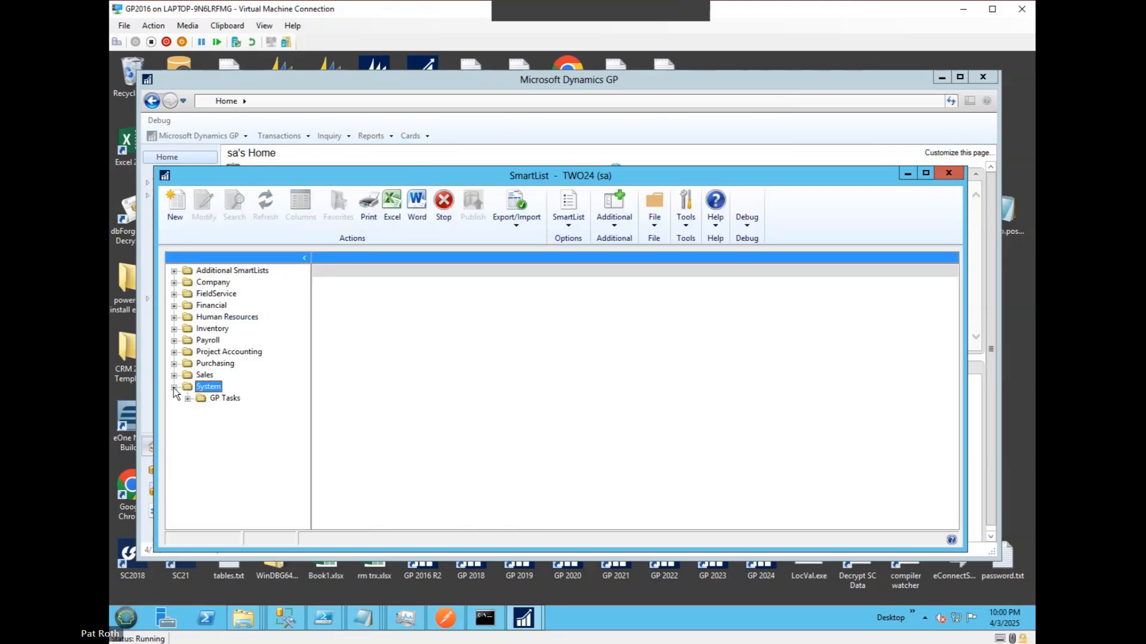
{"action": "left_click", "coordinate": [224, 401]}
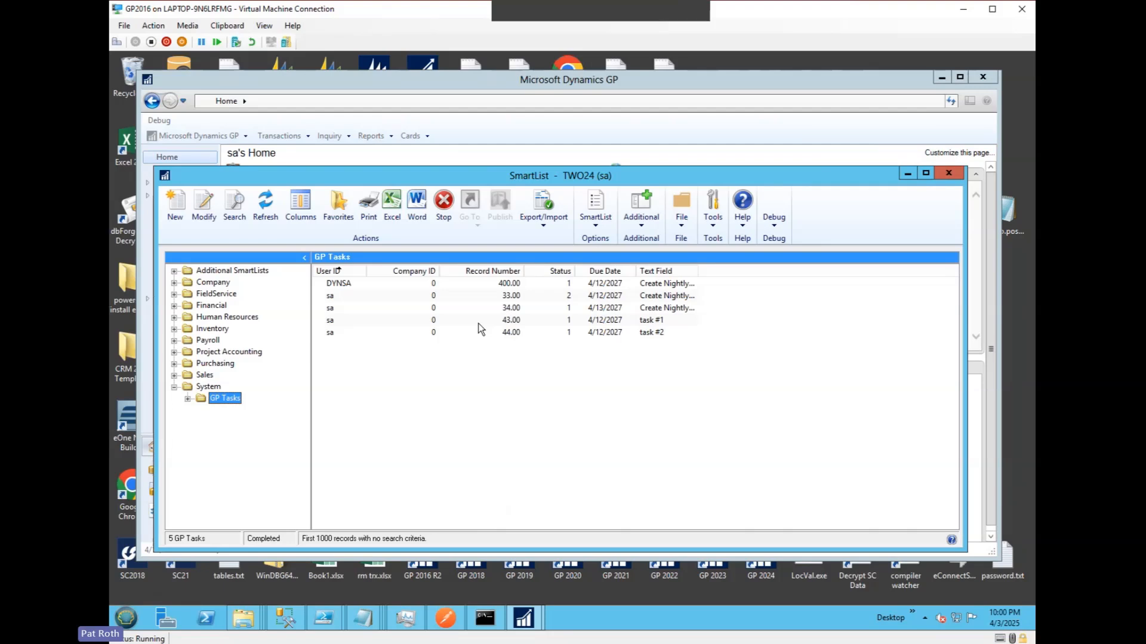
Test the default Go To by opening task #1 from the GP Tasks list, then save the task and close its form
{"action": "left_click", "coordinate": [512, 322]}
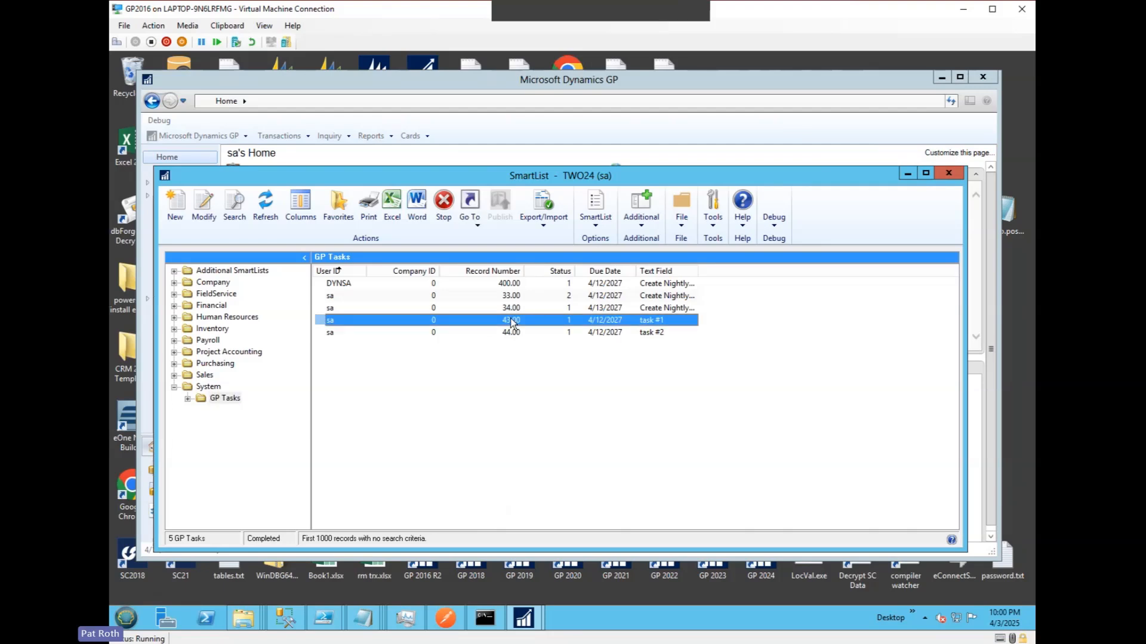
{"action": "double_click", "coordinate": [511, 322]}
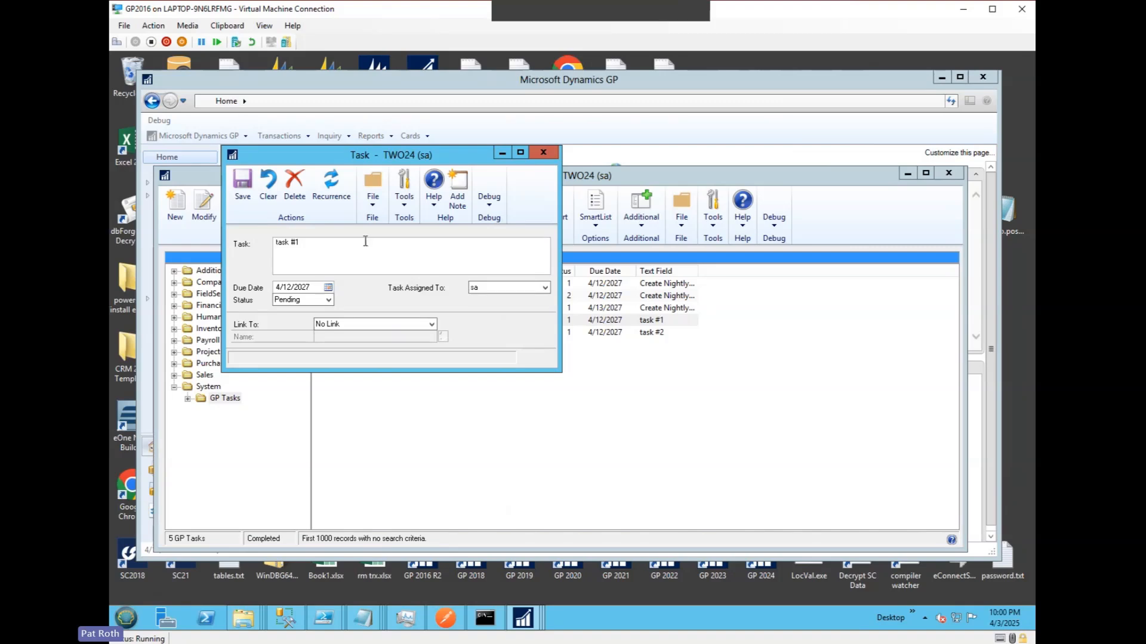
{"action": "left_click", "coordinate": [239, 192]}
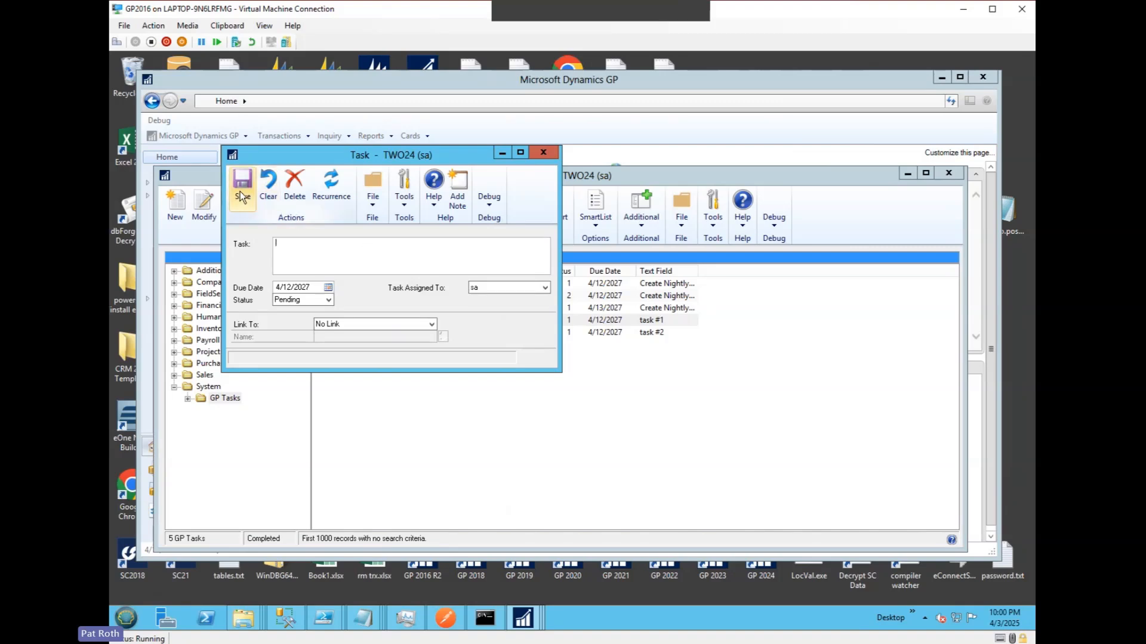
{"action": "left_click", "coordinate": [543, 153]}
Reopen task #1 from the GP Tasks list to check that it still loads after saving, then close the form
{"action": "left_click", "coordinate": [521, 326]}
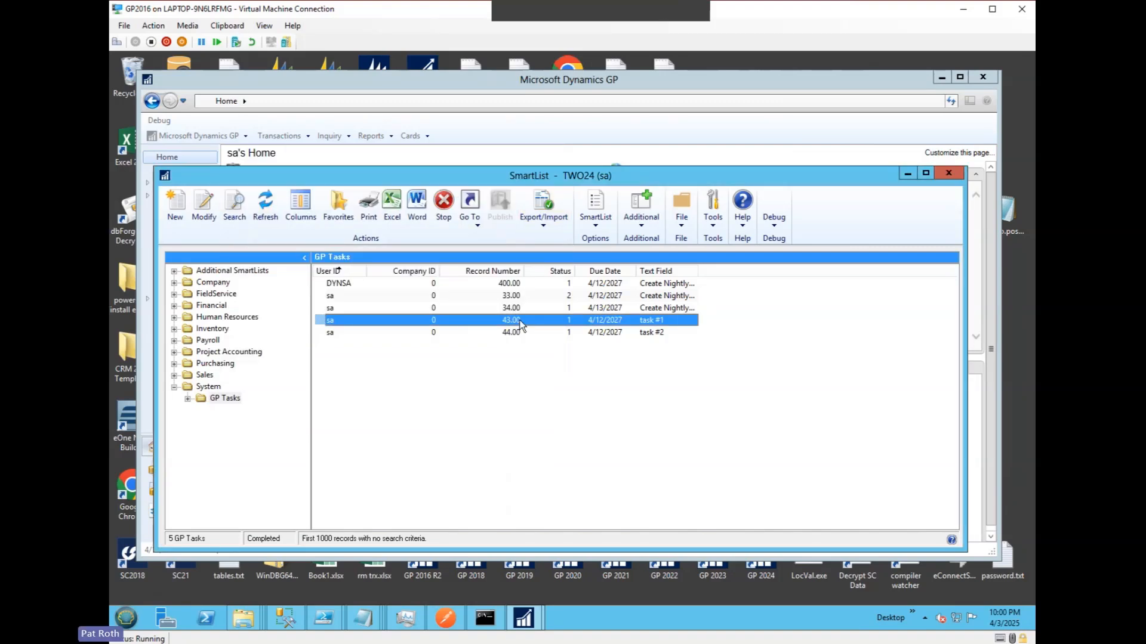
{"action": "double_click", "coordinate": [521, 325]}
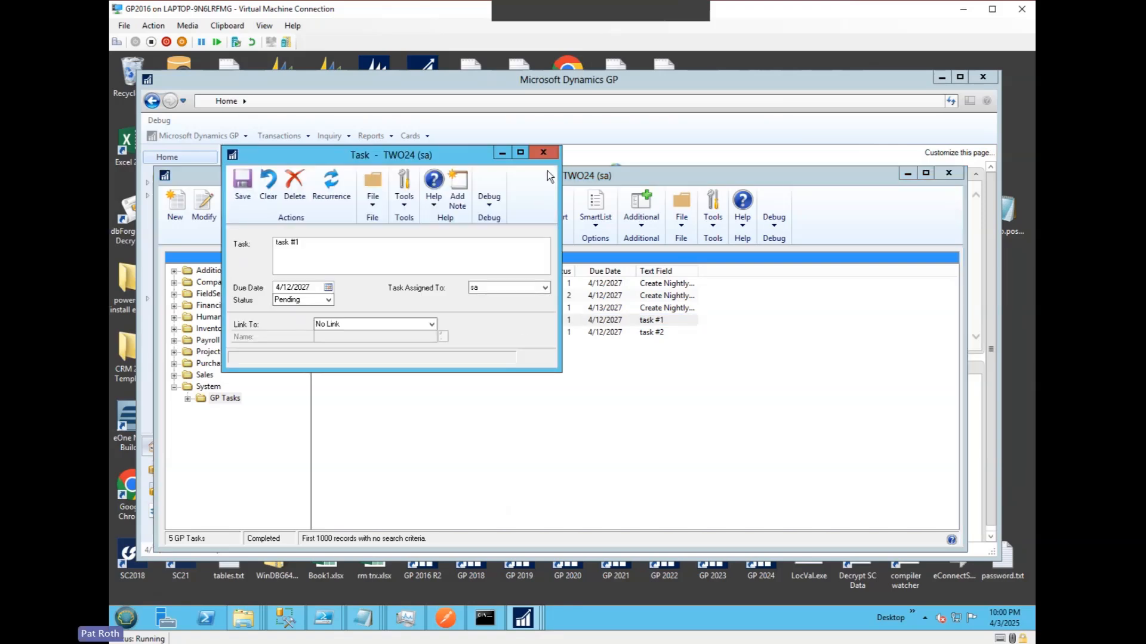
{"action": "left_click", "coordinate": [543, 152]}
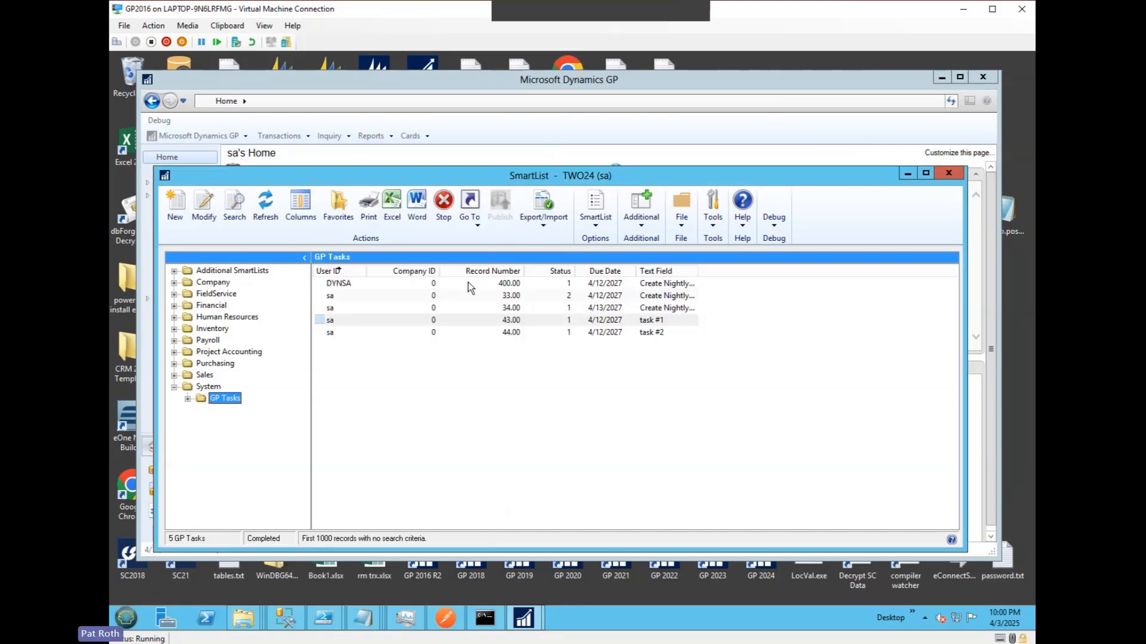
Open the Create Nightly Backup task with record number 400, inspect its assignee and status choices, and close it without changes
{"action": "left_click", "coordinate": [436, 283]}
{"action": "double_click", "coordinate": [435, 283]}
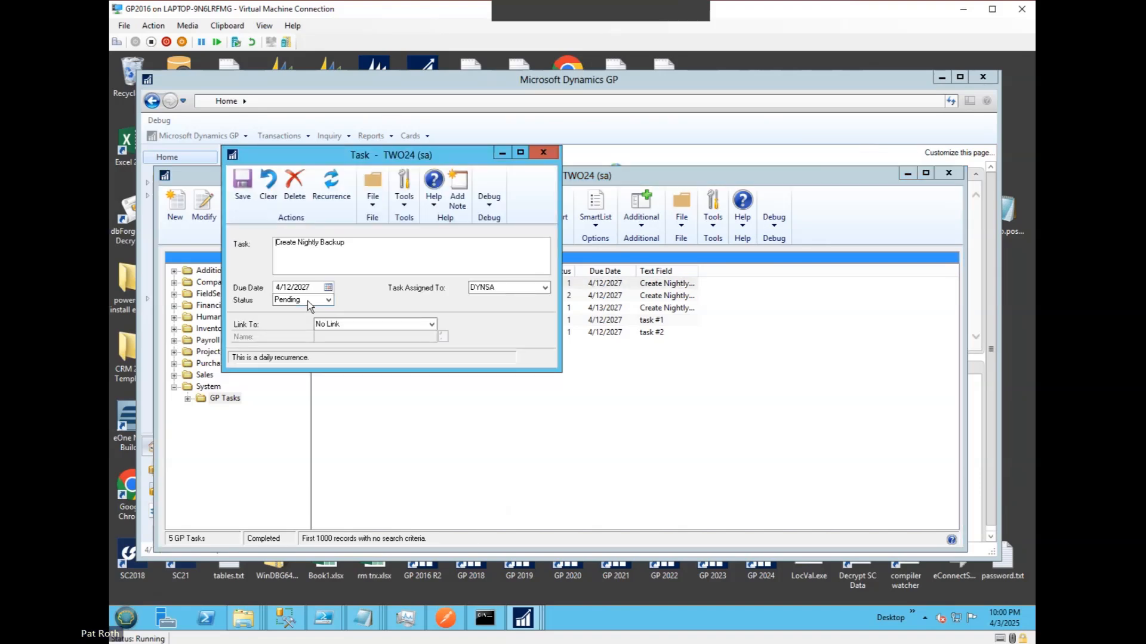
{"action": "left_click", "coordinate": [545, 288]}
{"action": "left_click", "coordinate": [370, 292]}
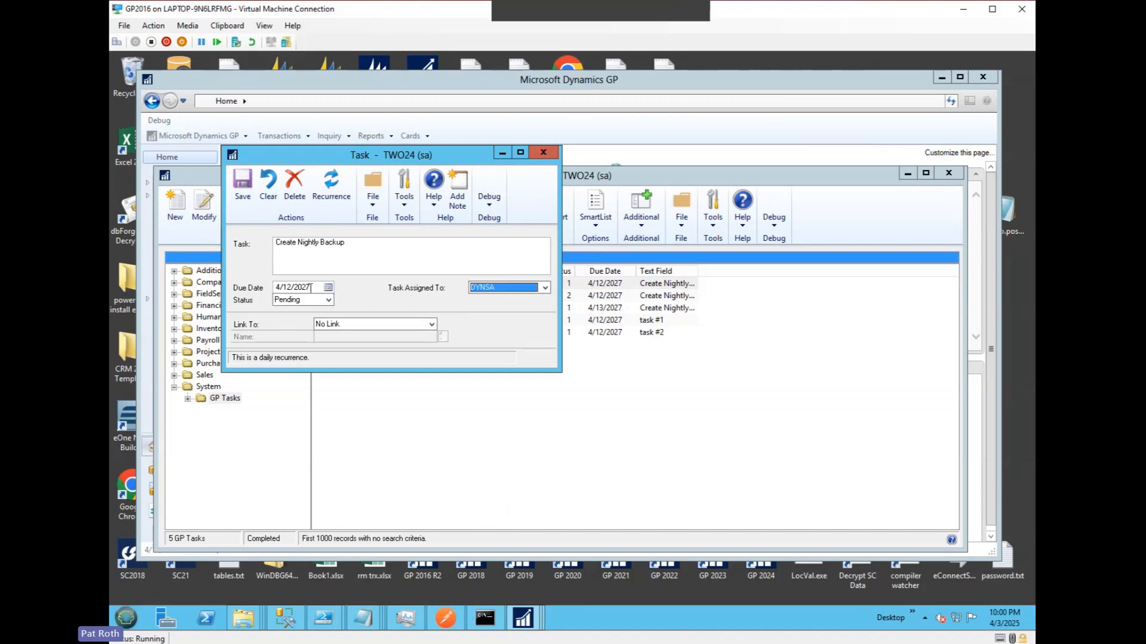
{"action": "left_click", "coordinate": [329, 300]}
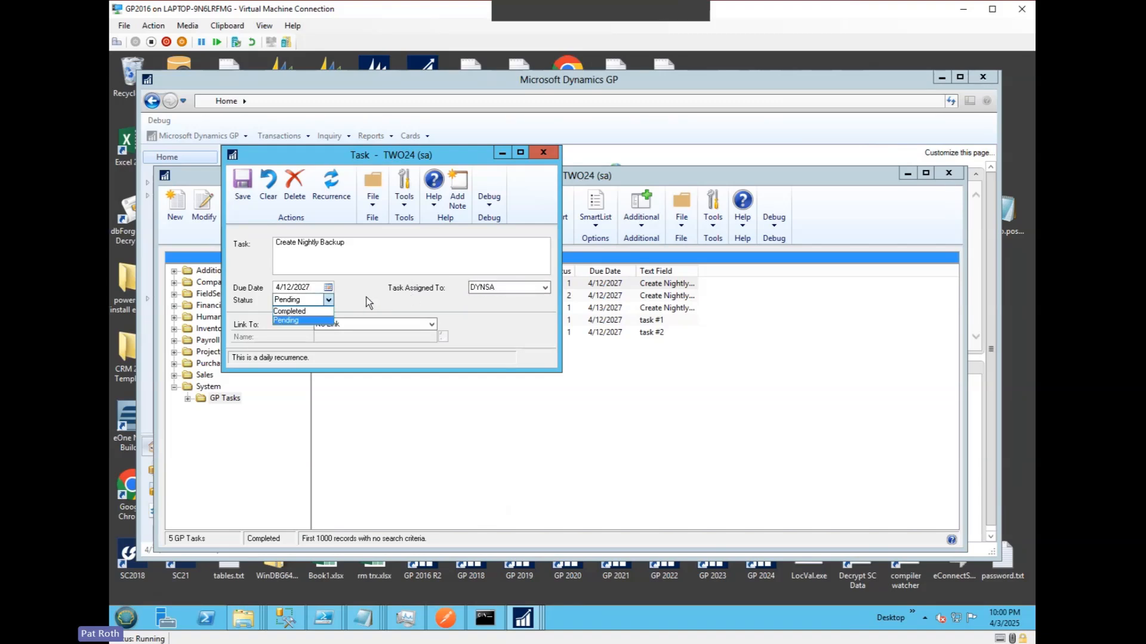
{"action": "left_click", "coordinate": [368, 303]}
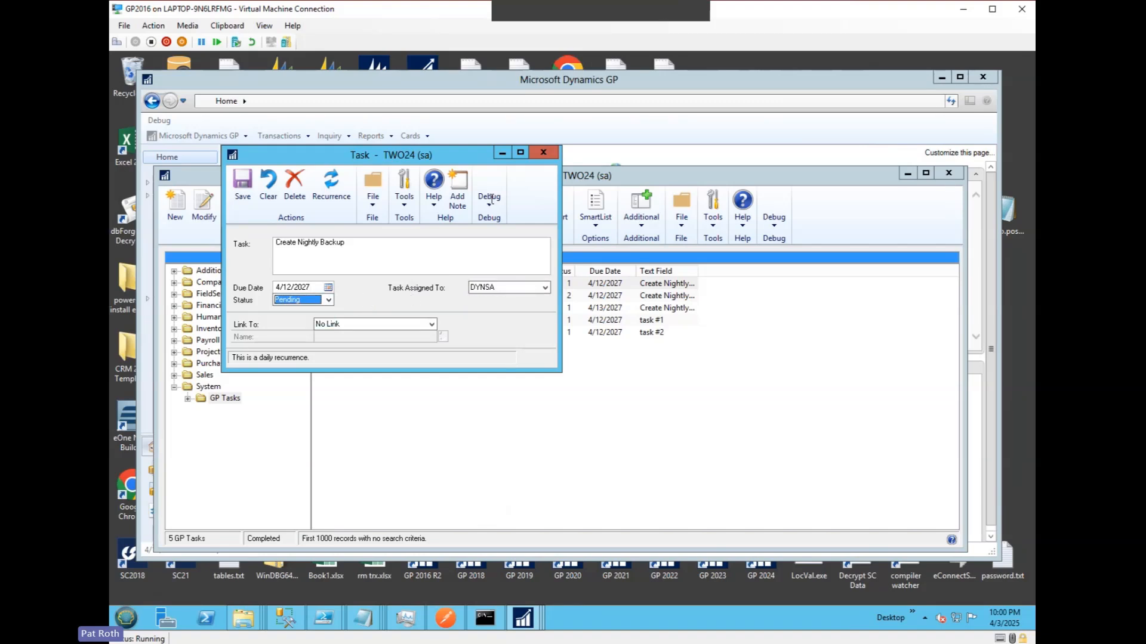
{"action": "left_click", "coordinate": [542, 153]}
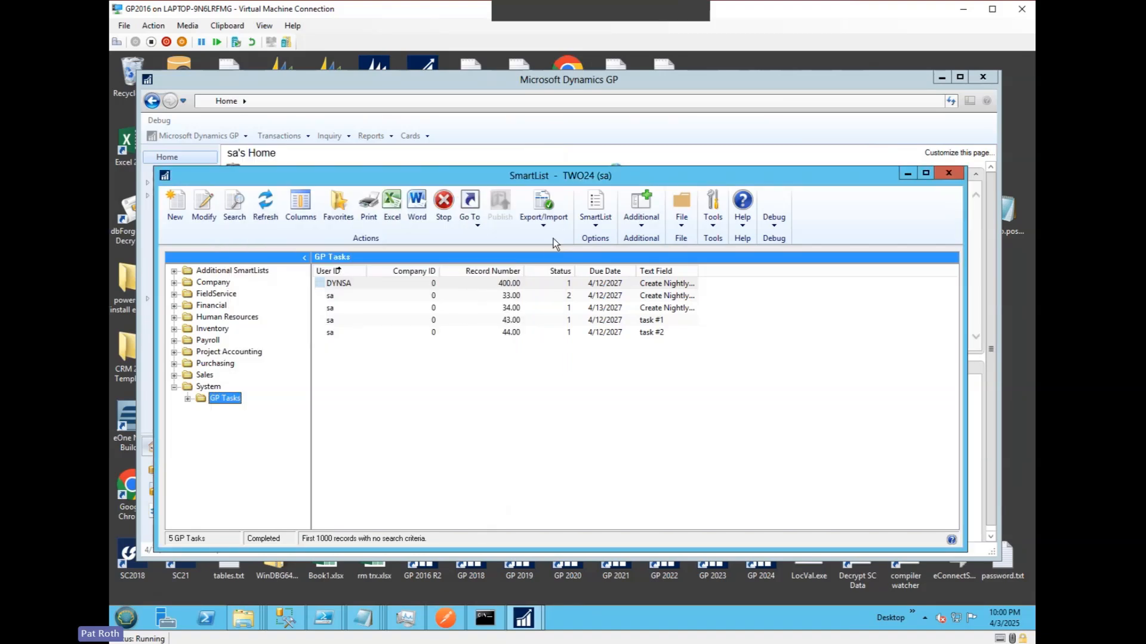